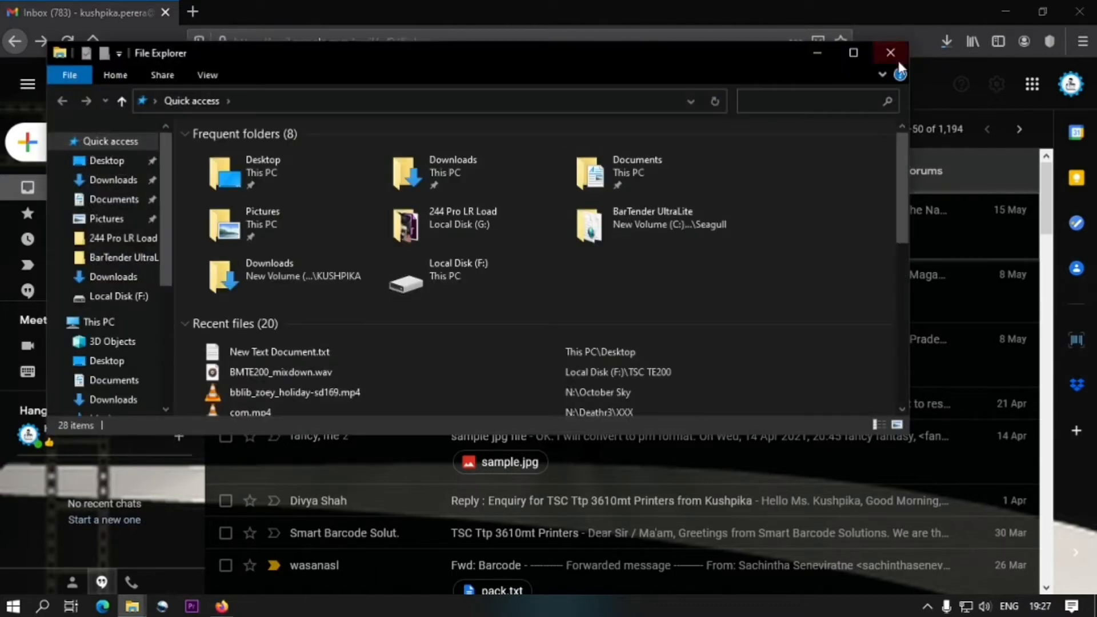
Open the downloaded ruhunu magam.jpg from the browser's downloads to view it
left_click(947, 41)
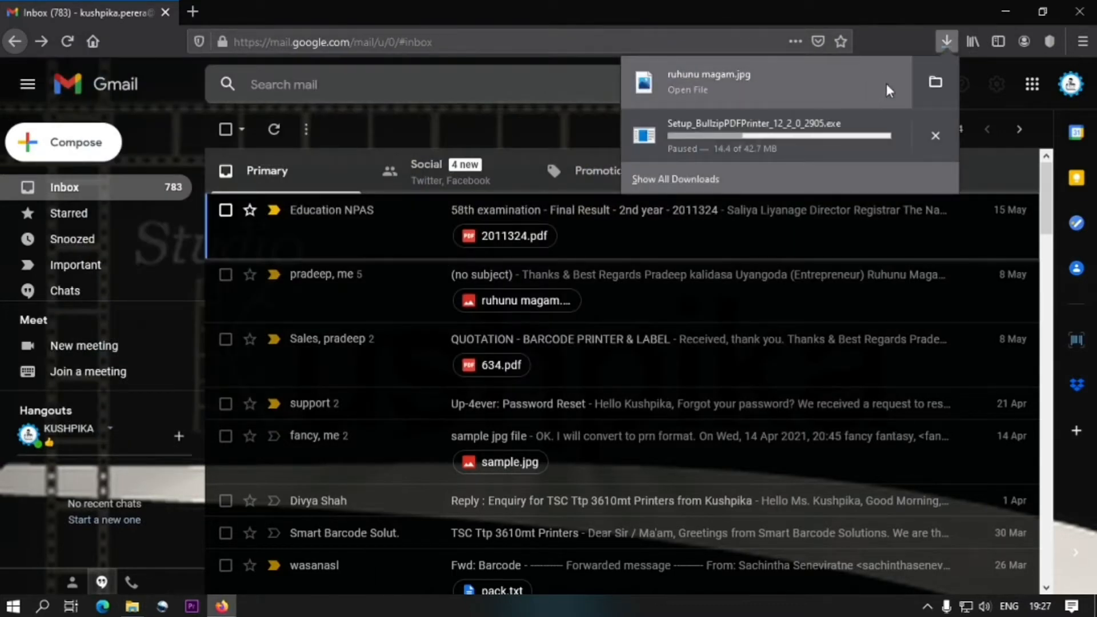
left_click(801, 83)
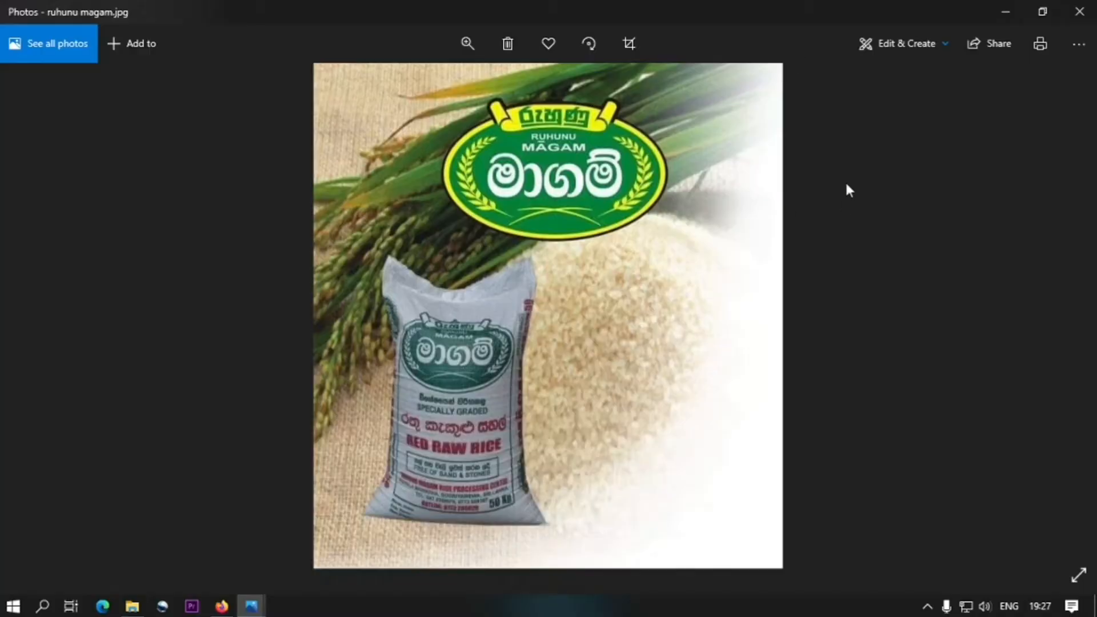
Start GIMP and open ruhunu magam.jpg from the recently used files
left_click(10, 612)
key("super+s")
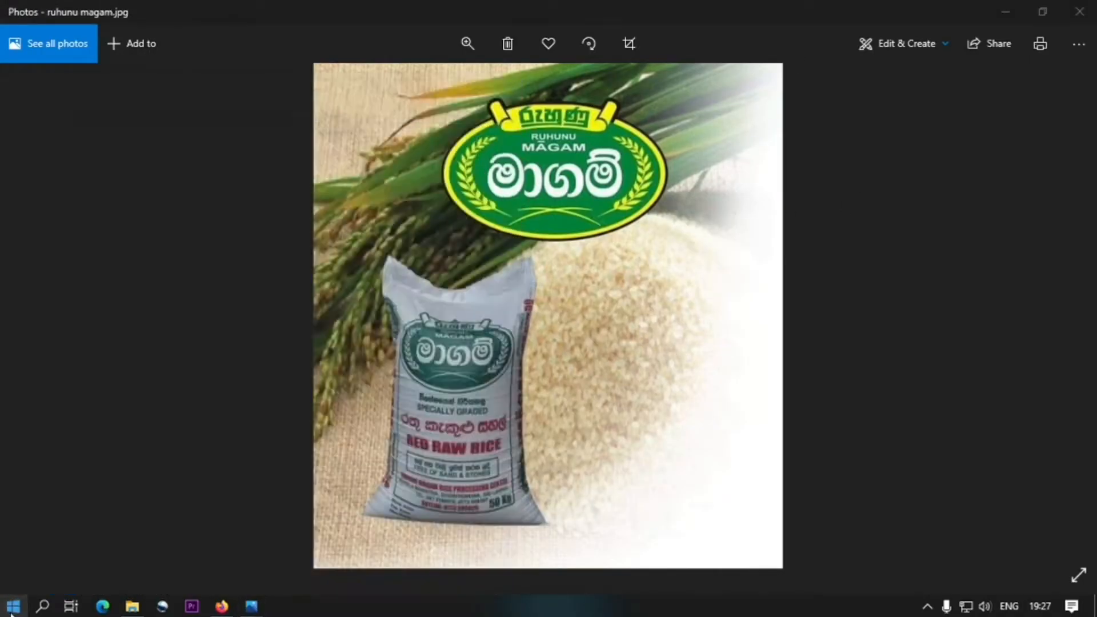
type("gimp")
key("Return")
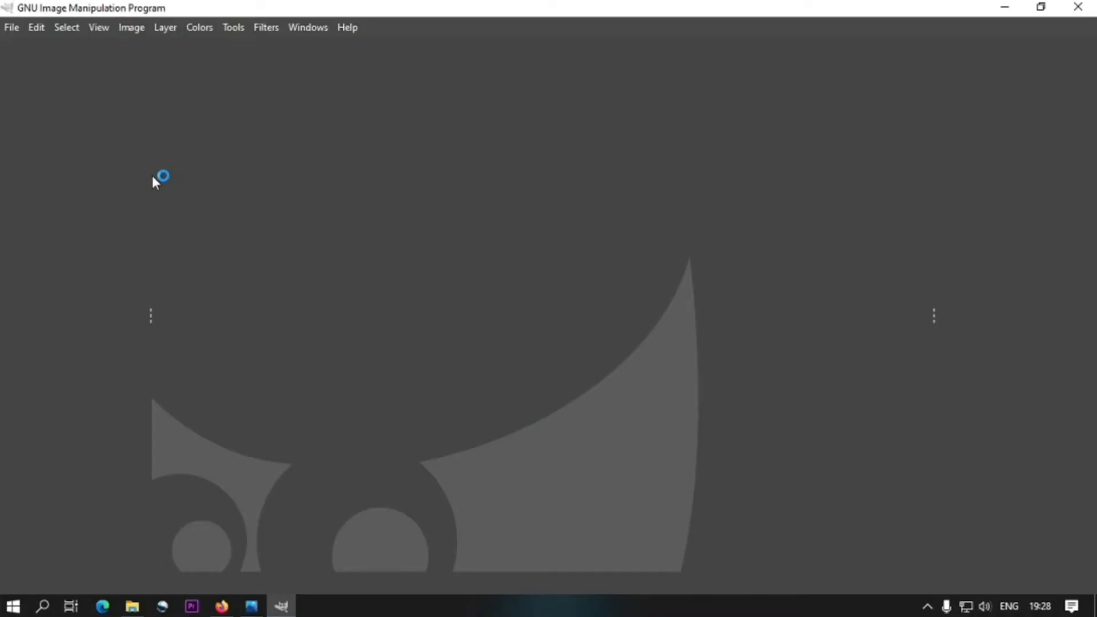
key("ctrl+o")
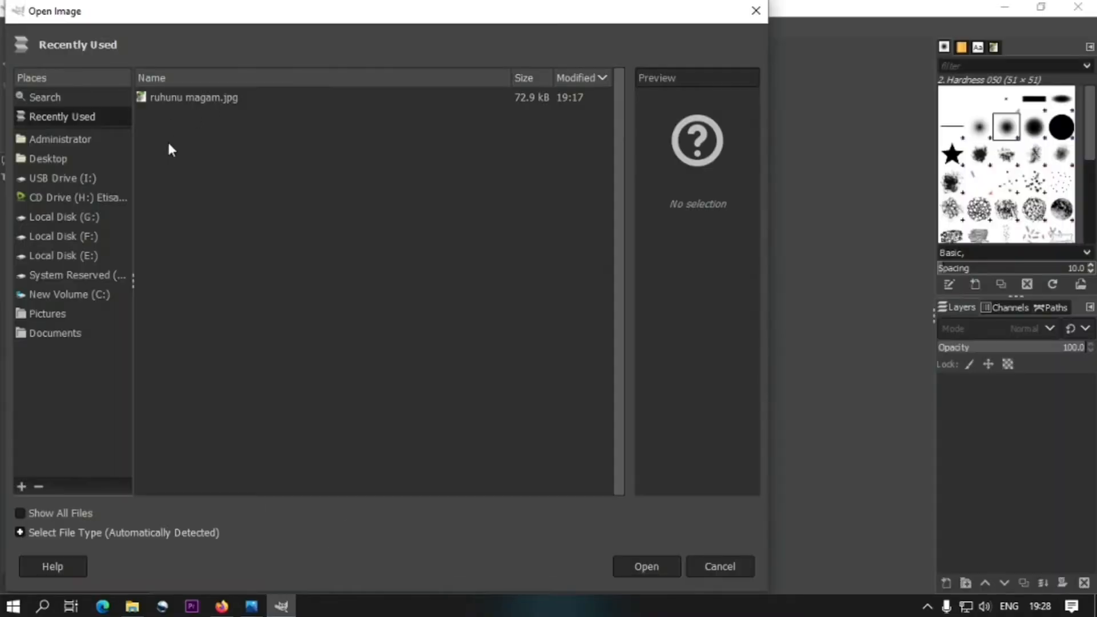
left_click(193, 97)
left_click(657, 561)
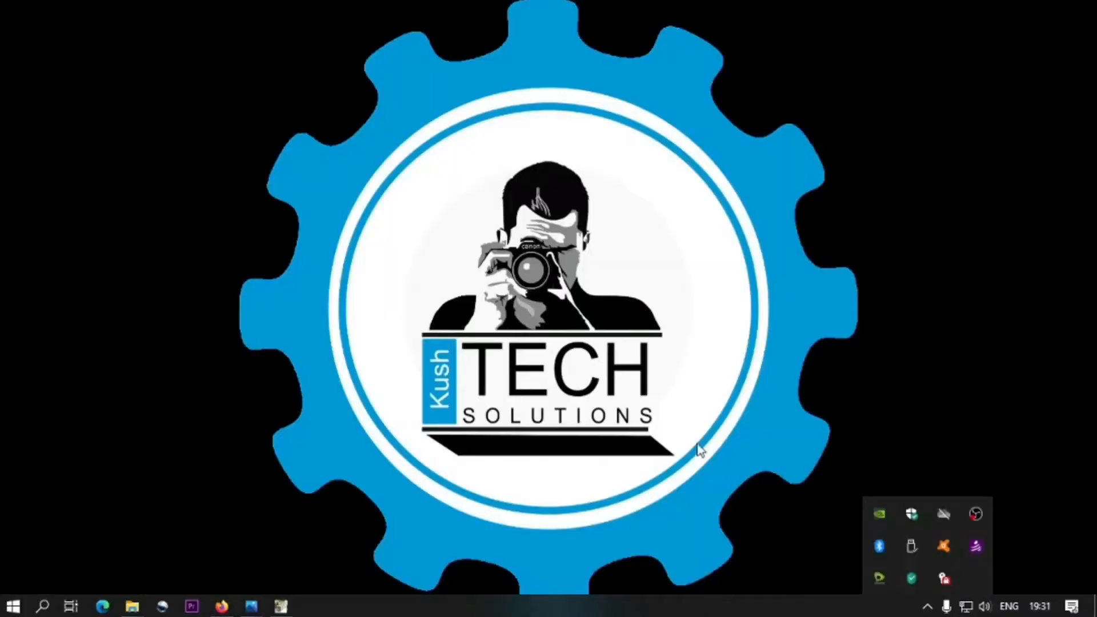
Return to GIMP, shift the selection below the logo 10 px down and clear the selected area
left_click(291, 608)
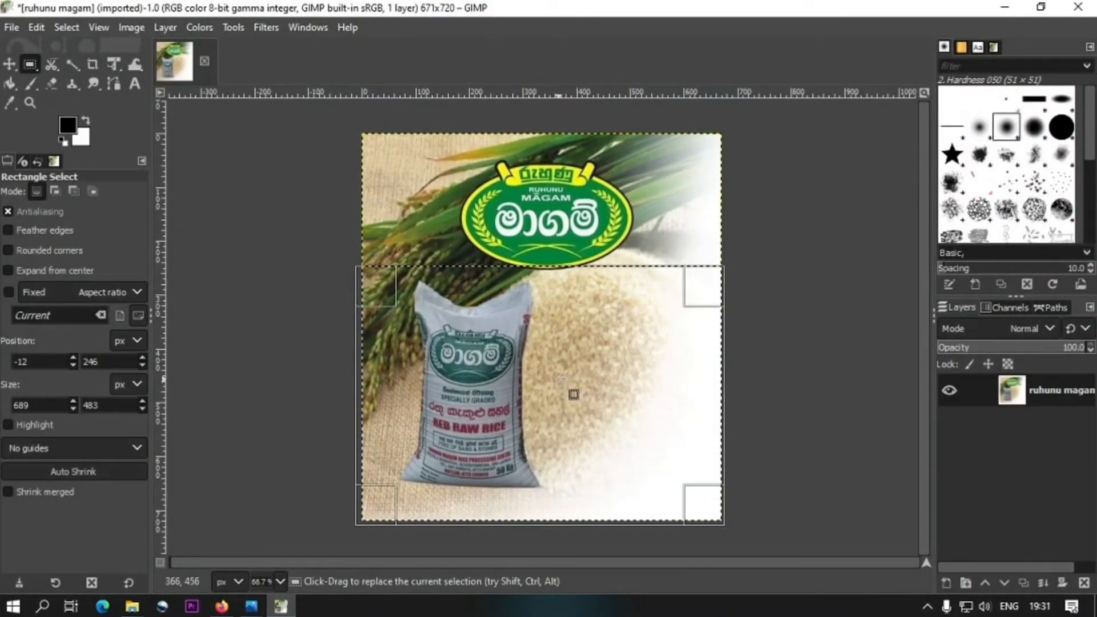
key("Delete")
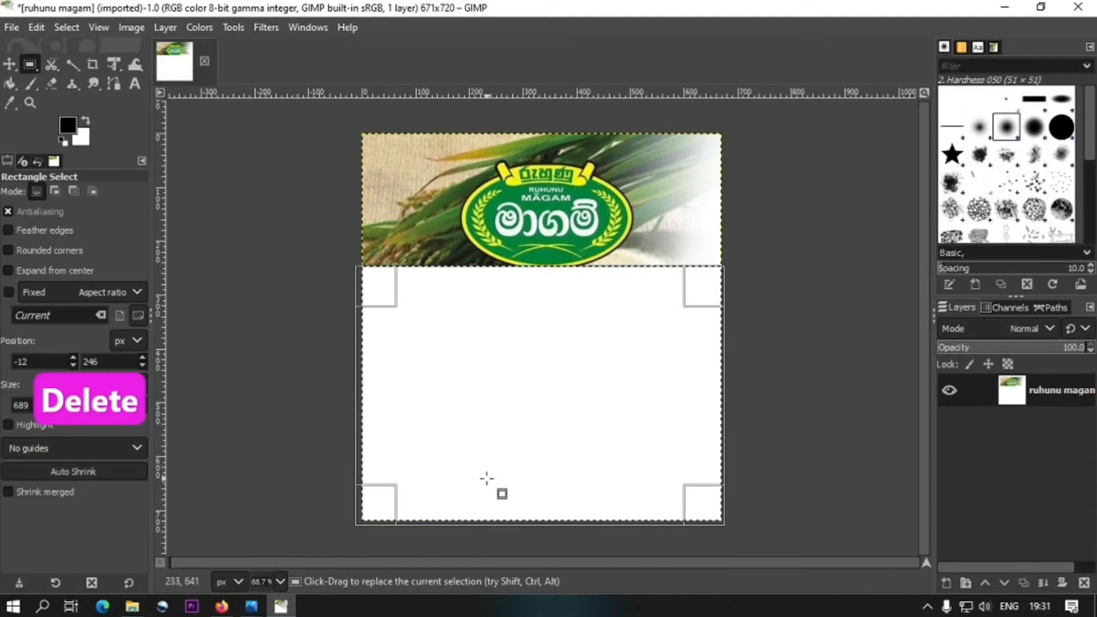
key("ctrl+z")
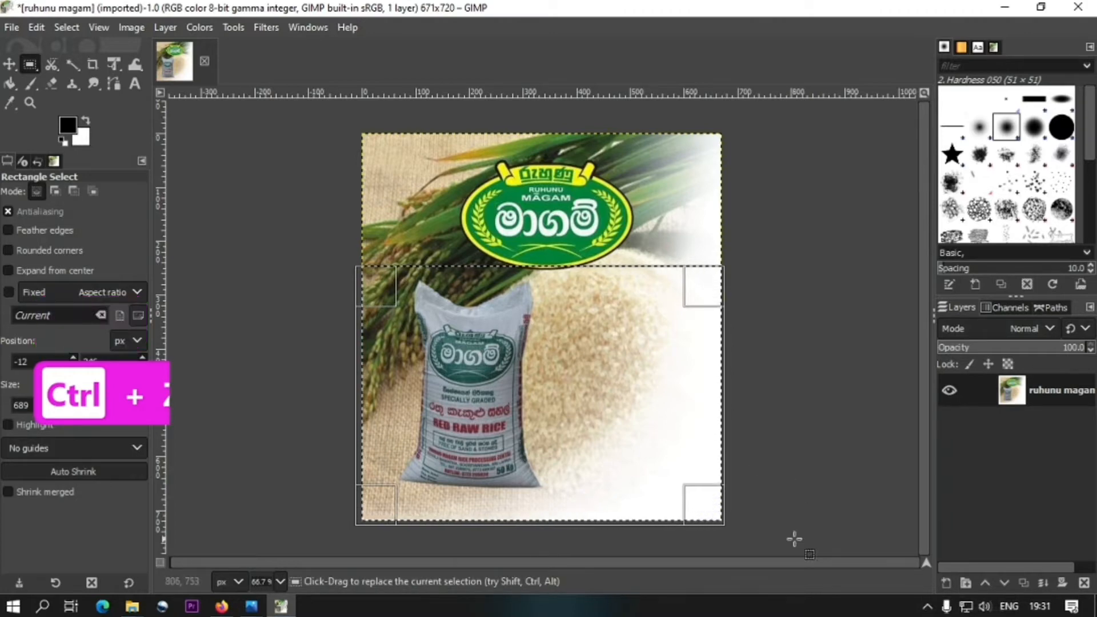
key("Down")
key("Down")
key("Down")
key("Down")
key("Down")
key("Down")
key("Down")
key("Down")
key("Down")
key("Down")
key("Delete")
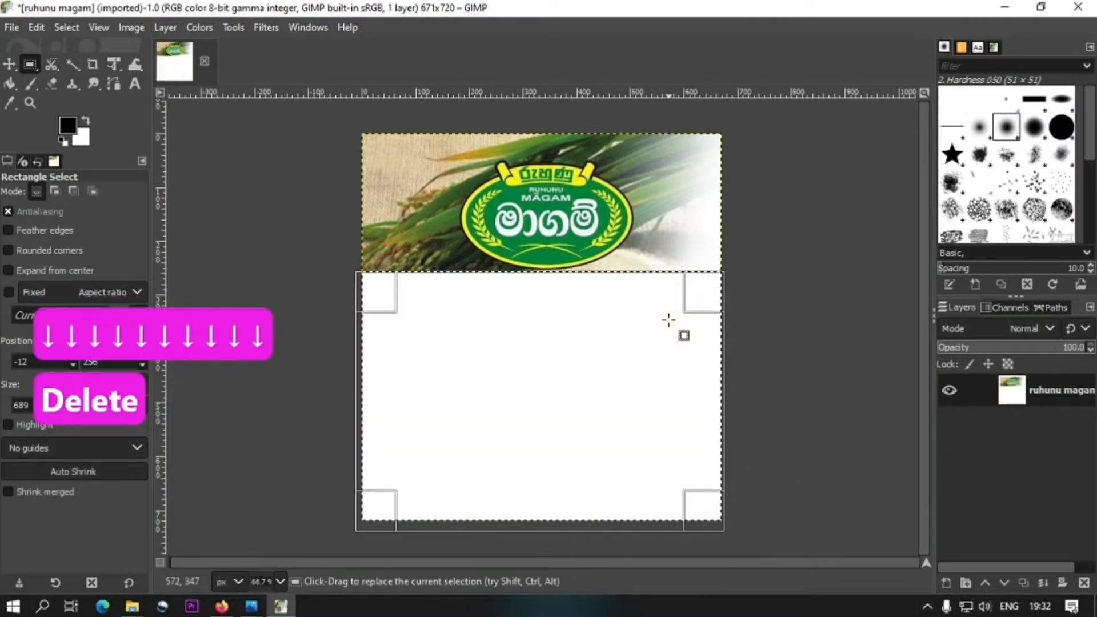
Select and clear the background areas on the left and right sides of the logo
left_click_drag(354, 132, 460, 289)
key("Delete")
left_click_drag(639, 127, 645, 150)
left_click_drag(723, 293, 721, 292)
key("Delete")
Select the background strip above the logo, nudge the selection up and clear it
left_click_drag(443, 127, 639, 217)
key("z")
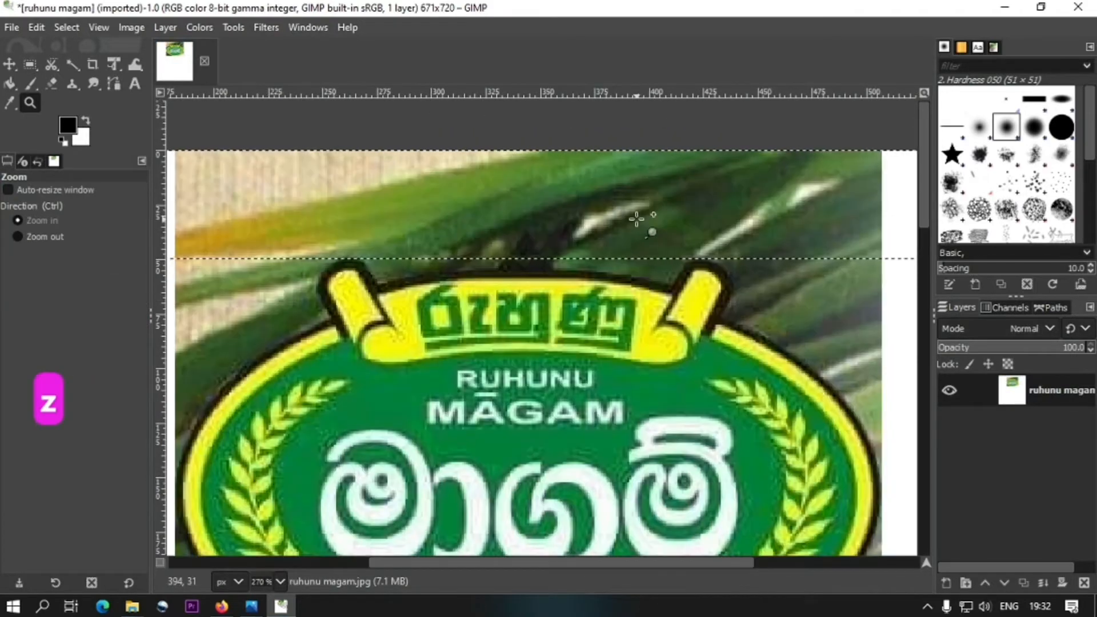
key("Up")
key("Up")
key("Up")
key("Up")
key("Delete")
Drop the strip selection with the Rectangle Select tool and select the entire image
key("minus")
key("minus")
key("minus")
key("minus")
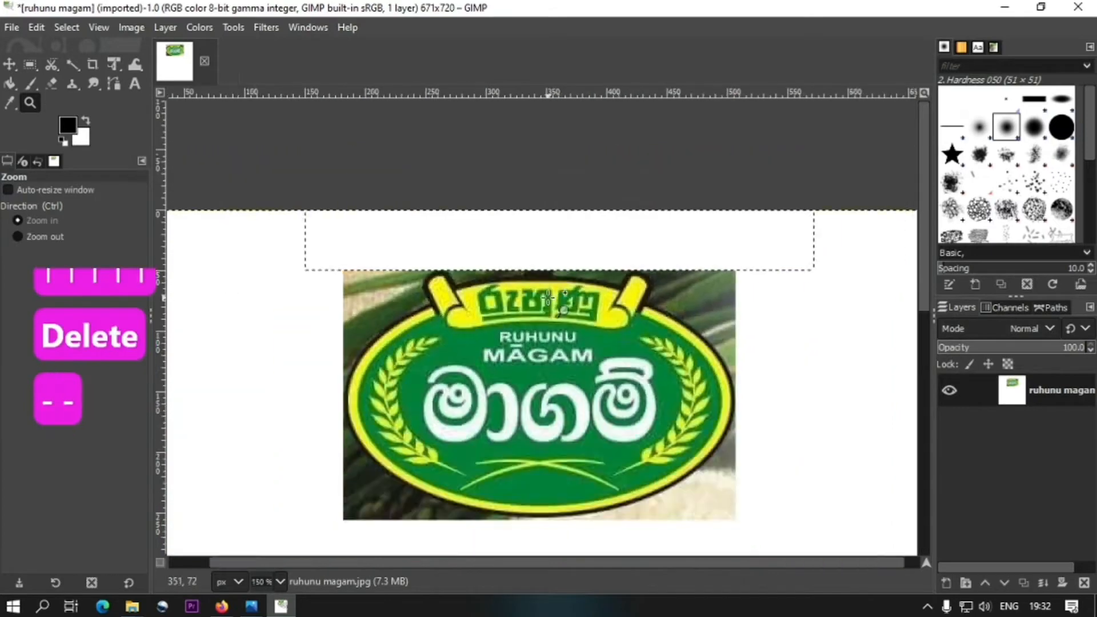
key("plus")
key("plus")
key("space")
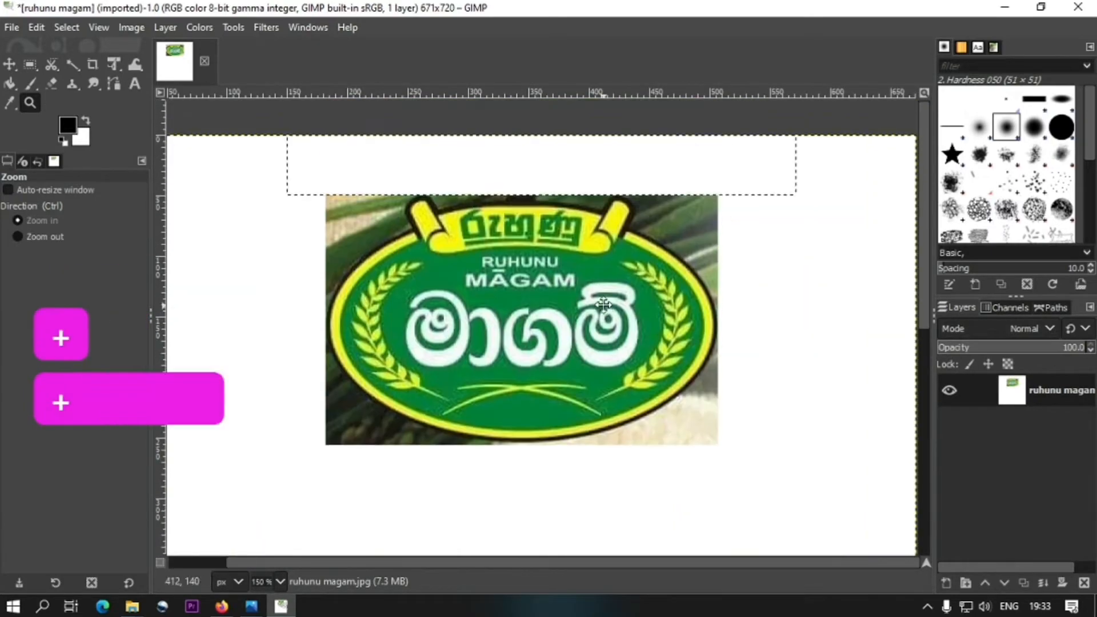
key("space")
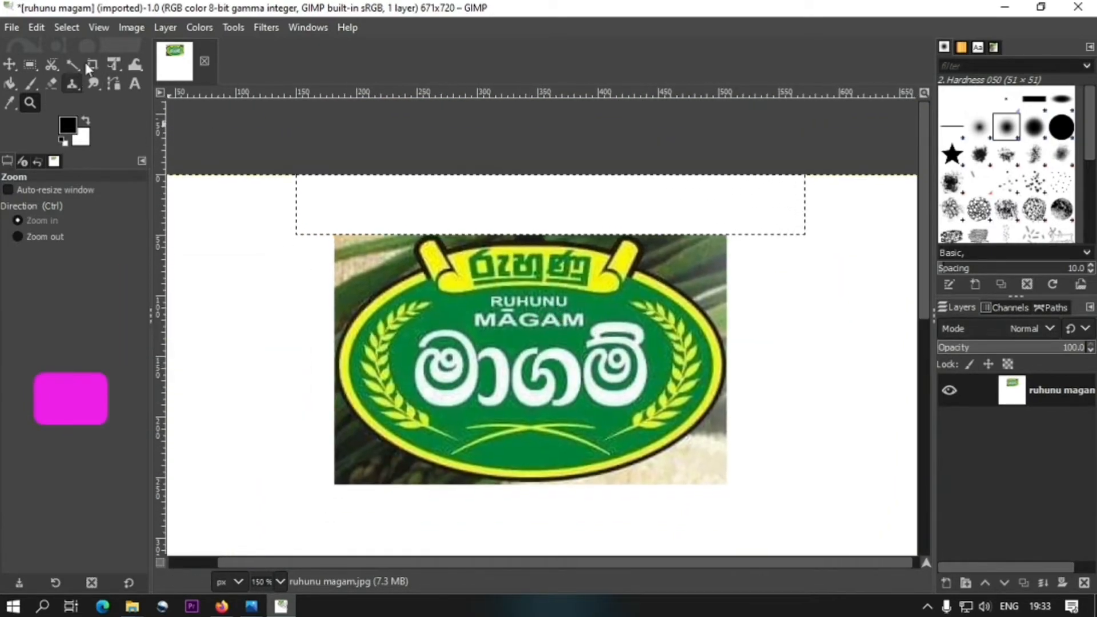
left_click(30, 64)
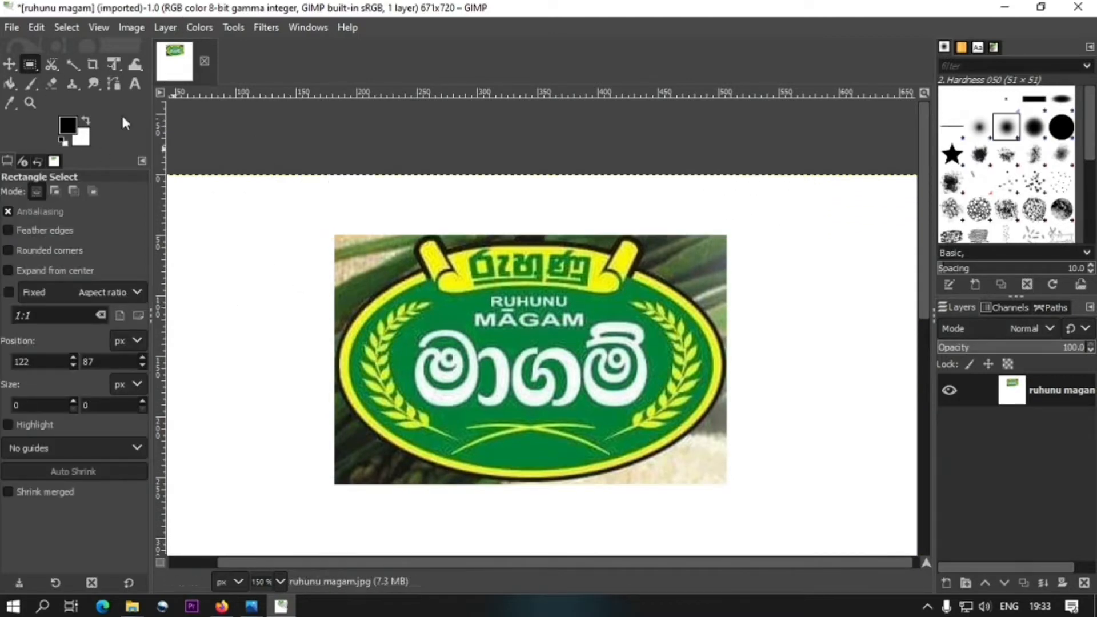
key("minus")
key("ctrl+a")
Apply a Threshold with the range 182 to 255 to turn the image pure black and white
left_click(233, 27)
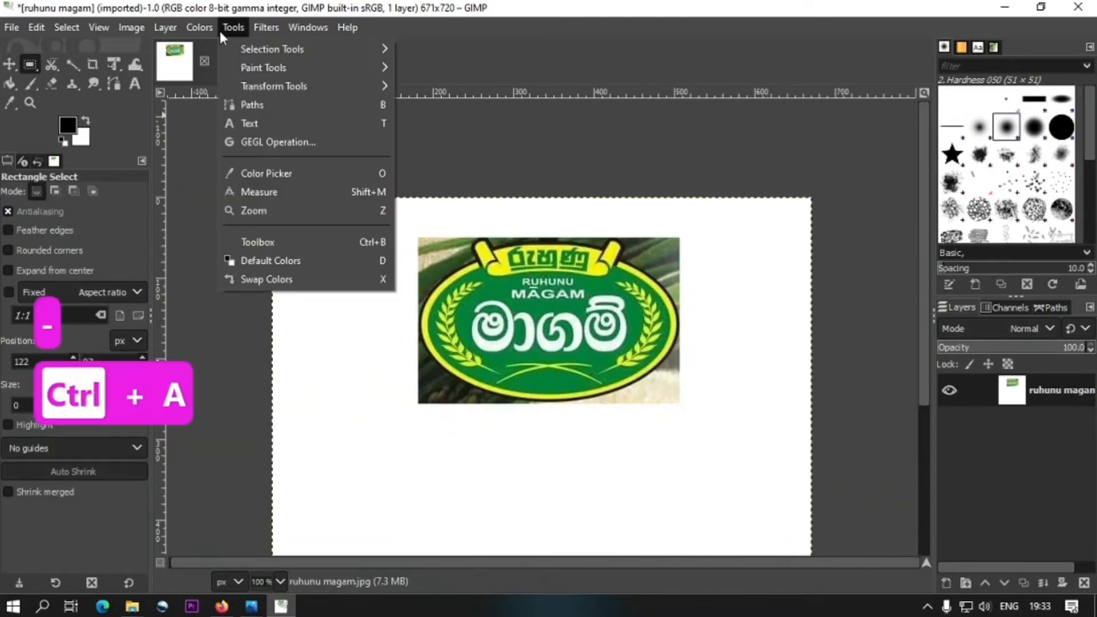
left_click(225, 439)
left_click_drag(302, 290, 885, 108)
left_click(971, 321)
left_click_drag(795, 108, 145, 106)
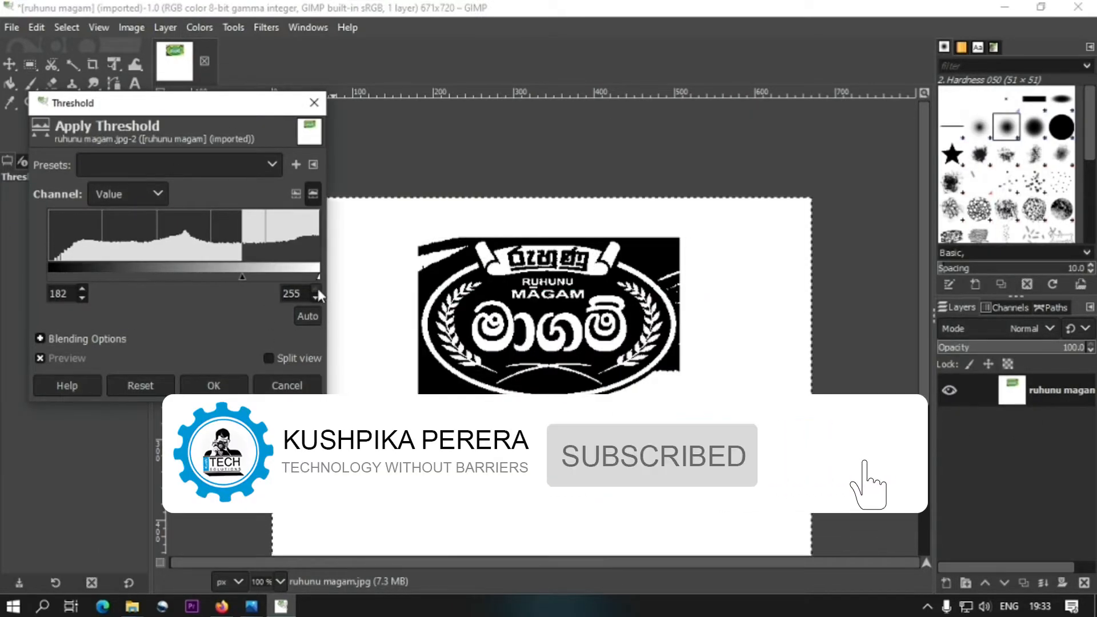
scroll(84, 299, "down", 15)
left_click(82, 289)
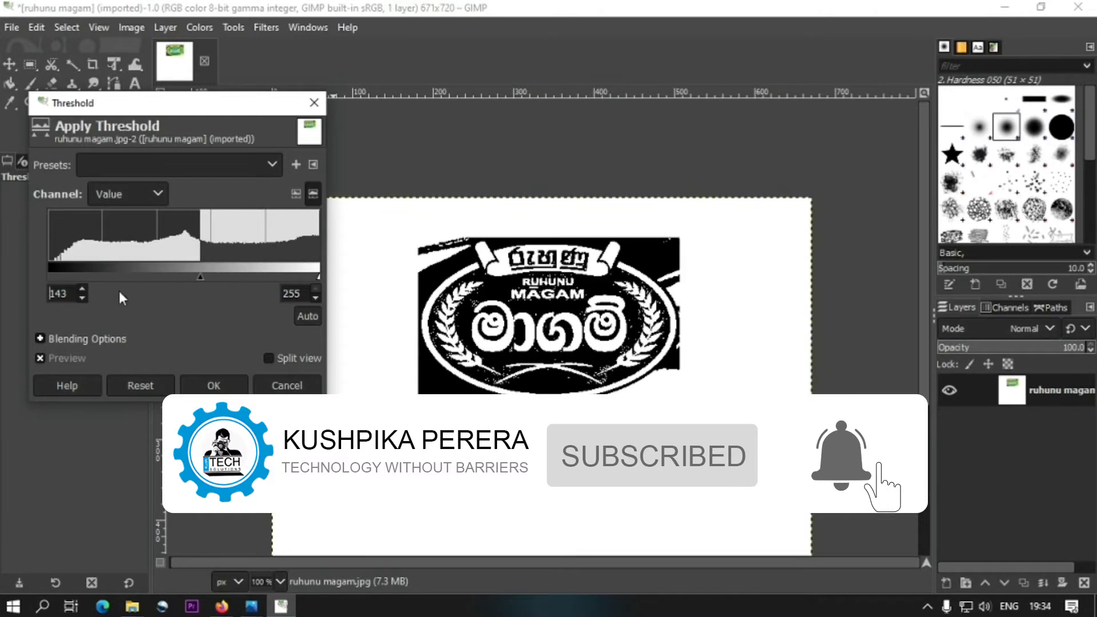
left_click_drag(242, 277, 262, 280)
left_click(308, 322)
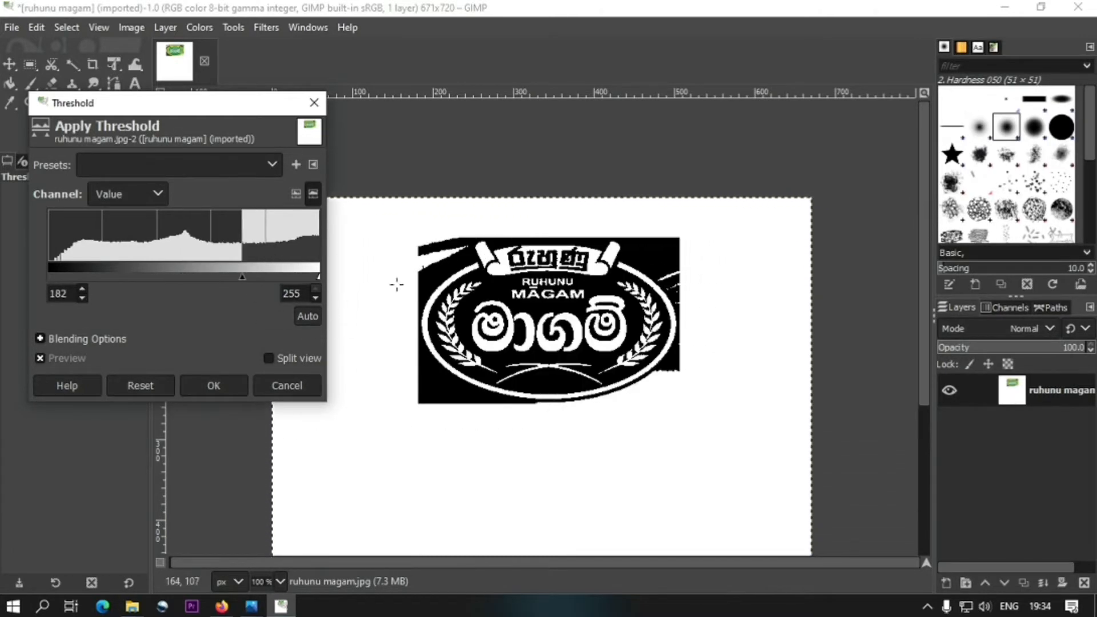
left_click(214, 386)
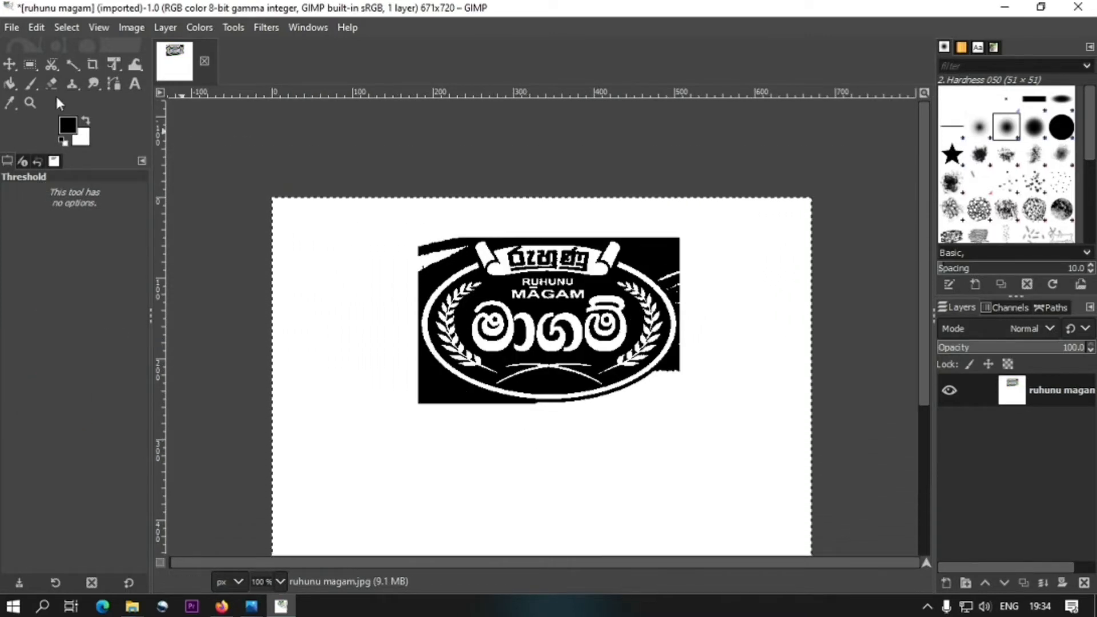
Select a rectangle of about 352 × 221 px around the logo, invert its colours and deselect it
key("r")
left_click_drag(413, 238, 689, 409)
left_click(199, 27)
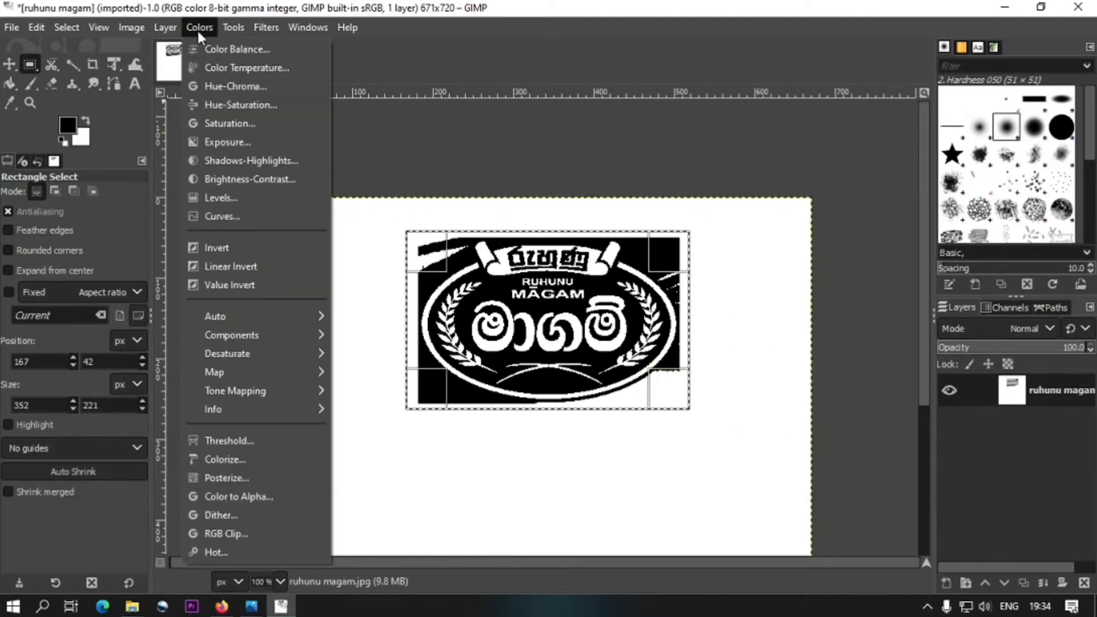
left_click(216, 247)
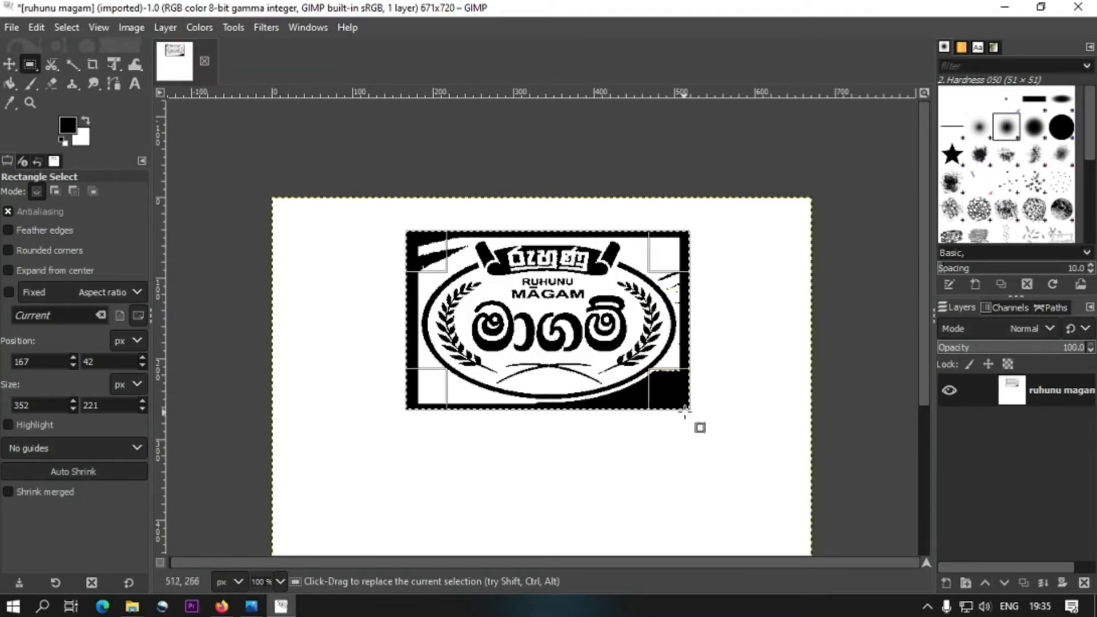
left_click(697, 426)
Use the Eraser with the 2. Hardness 100 brush to erase the black border left of the logo
left_click(51, 84)
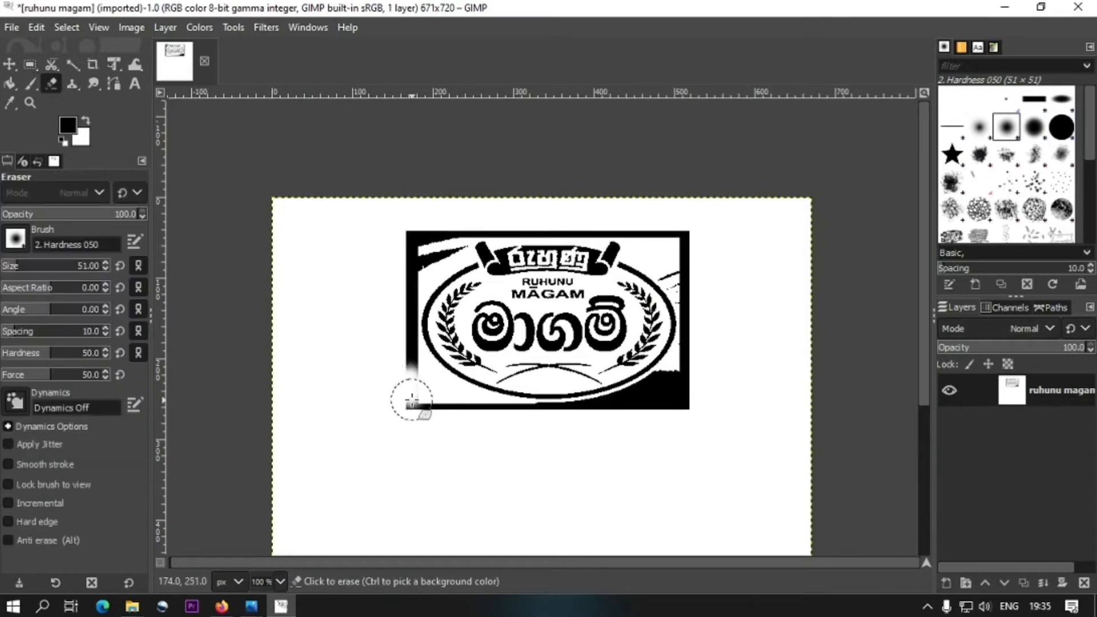
left_click(15, 238)
left_click(123, 269)
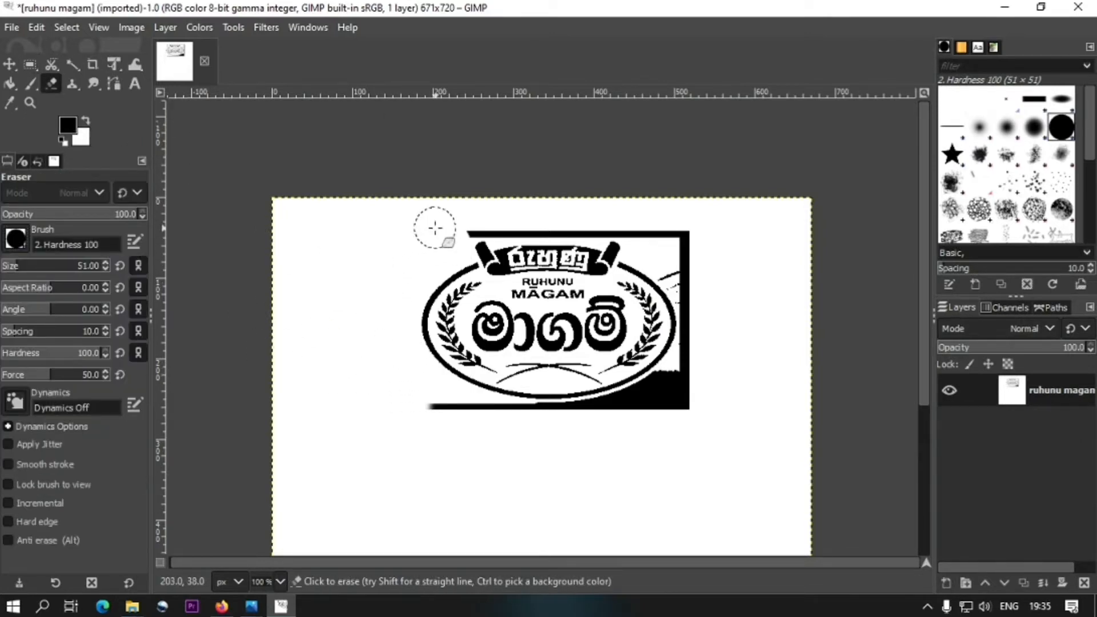
Reduce the eraser size to 16 and erase the black border above the logo in straight strokes
key("bracketleft")
key("bracketleft")
key("bracketleft")
key("bracketleft")
key("bracketleft")
key("bracketleft")
key("bracketleft")
key("bracketleft")
key("bracketleft")
key("bracketleft")
key("bracketleft")
key("bracketleft")
key("plus")
key("plus")
key("plus")
key("bracketleft")
key("bracketleft")
key("bracketleft")
key("bracketleft")
key("bracketleft")
key("bracketleft")
key("bracketleft")
key("bracketleft")
key("bracketleft")
key("bracketleft")
key("bracketleft")
key("bracketleft")
key("bracketleft")
key("bracketleft")
key("bracketleft")
key("bracketleft")
key("bracketleft")
key("bracketleft")
key("bracketleft")
key("bracketleft")
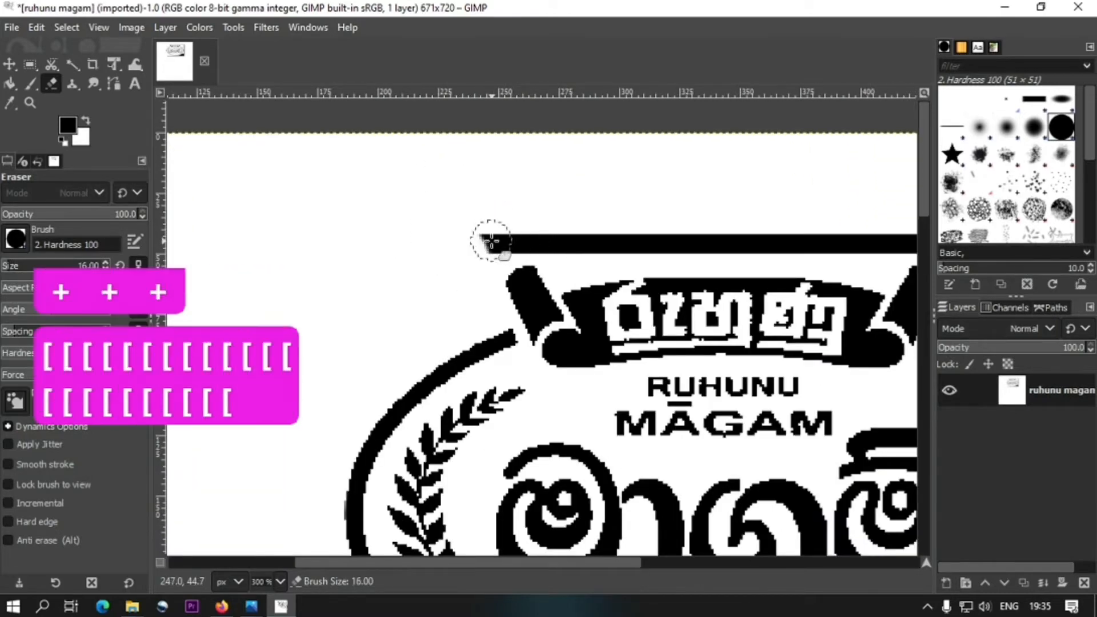
left_click(490, 243)
key("space")
left_click(313, 231)
left_click(807, 232, "shift")
Erase the upper-right corner, the stray marks beside the oval and the black border right of the logo
key("space")
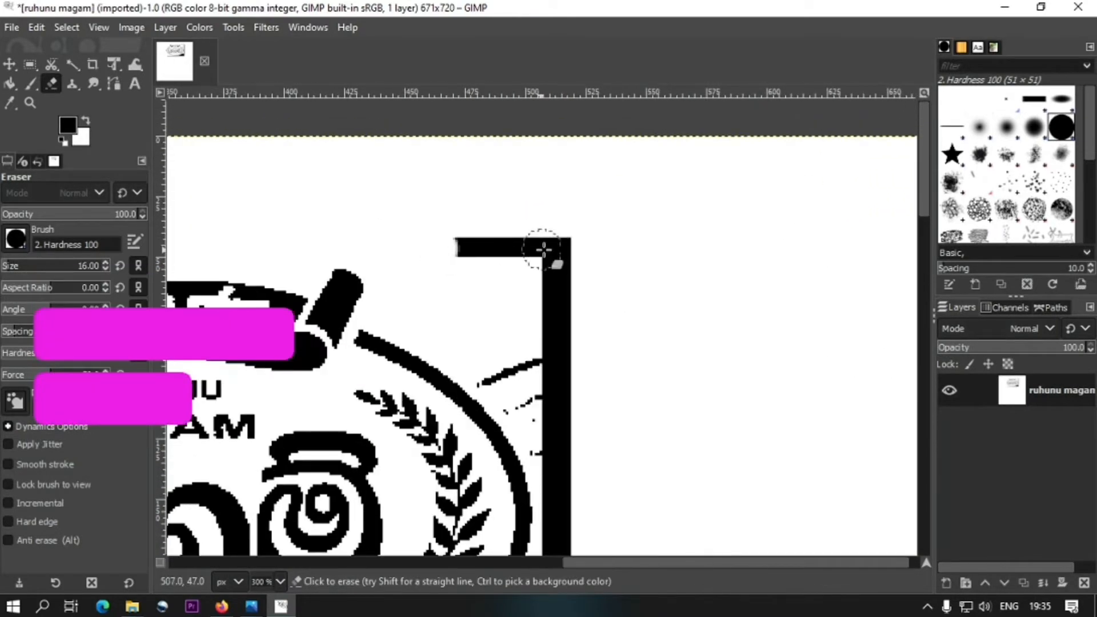
left_click(560, 269, "shift")
key("space")
left_click(560, 361, "shift")
left_click(479, 279)
left_click(562, 323, "shift")
left_click_drag(530, 272, 514, 311)
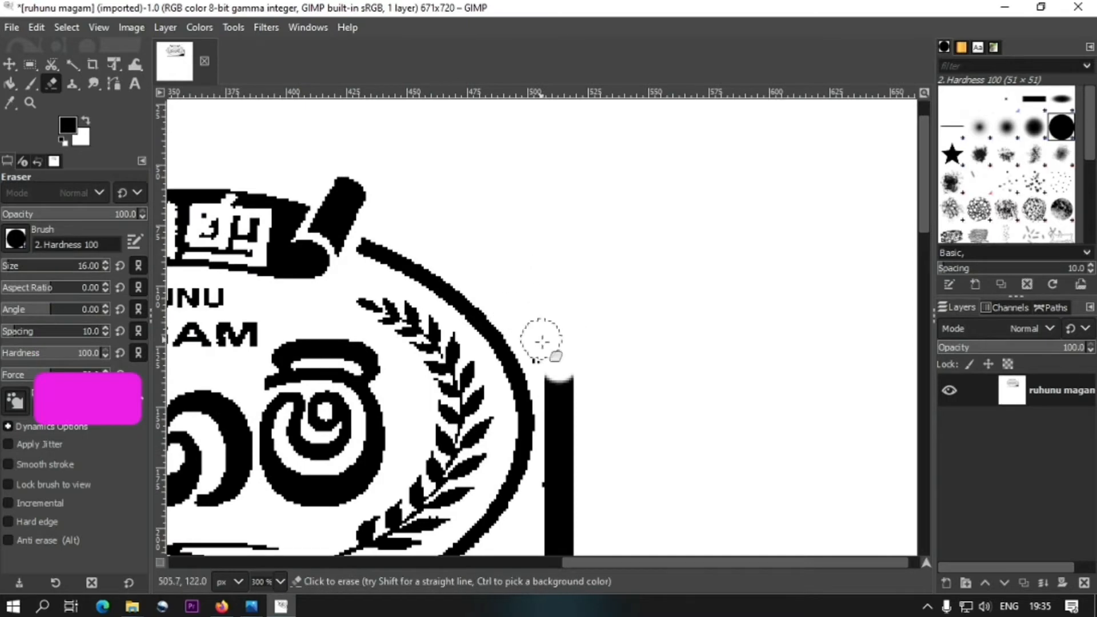
key("space")
left_click(574, 237)
left_click(573, 530, "shift")
Erase the solid black corner at the logo's lower right, following the outside of the oval
key("space")
left_click(686, 299)
left_click(744, 402, "shift")
left_click(750, 294, "shift")
left_click(670, 313, "shift")
left_click(720, 399, "shift")
left_click(649, 322, "shift")
left_click(697, 409, "shift")
left_click(668, 416, "shift")
left_click(599, 351, "shift")
left_click_drag(600, 352, 578, 404)
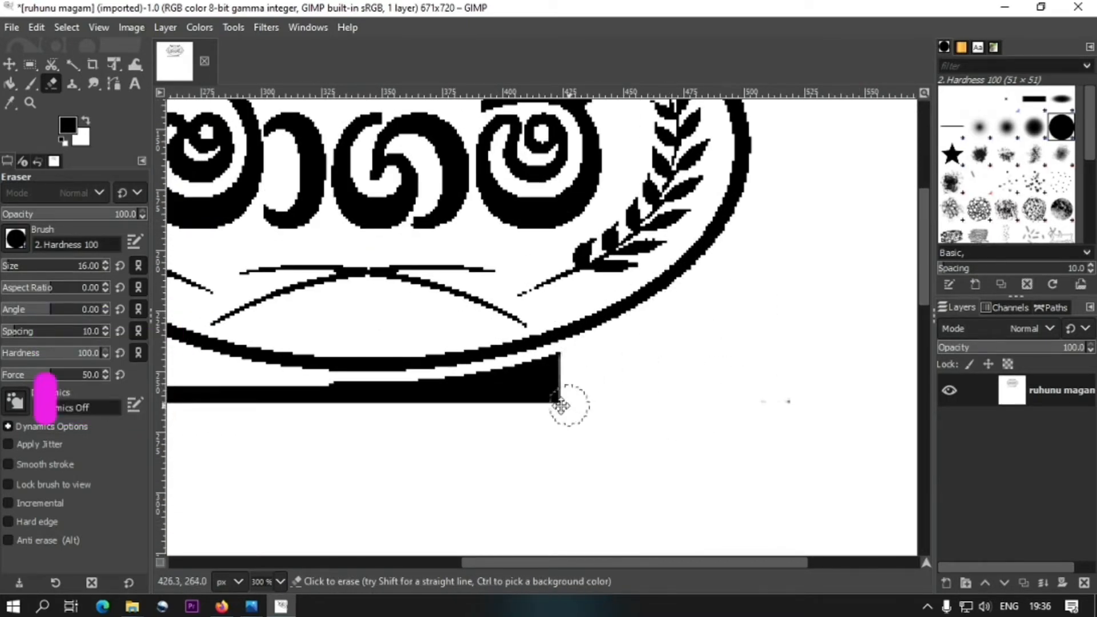
Erase the remaining black border and stray specks below the logo
key("space")
left_click(746, 403)
left_click(738, 448, "shift")
left_click(708, 416, "shift")
left_click_drag(690, 422, 455, 436)
left_click(668, 423)
key("space")
left_click_drag(688, 441, 399, 431)
Crop the image to about 424 × 279 px around the logo
key("minus")
key("minus")
key("minus")
key("minus")
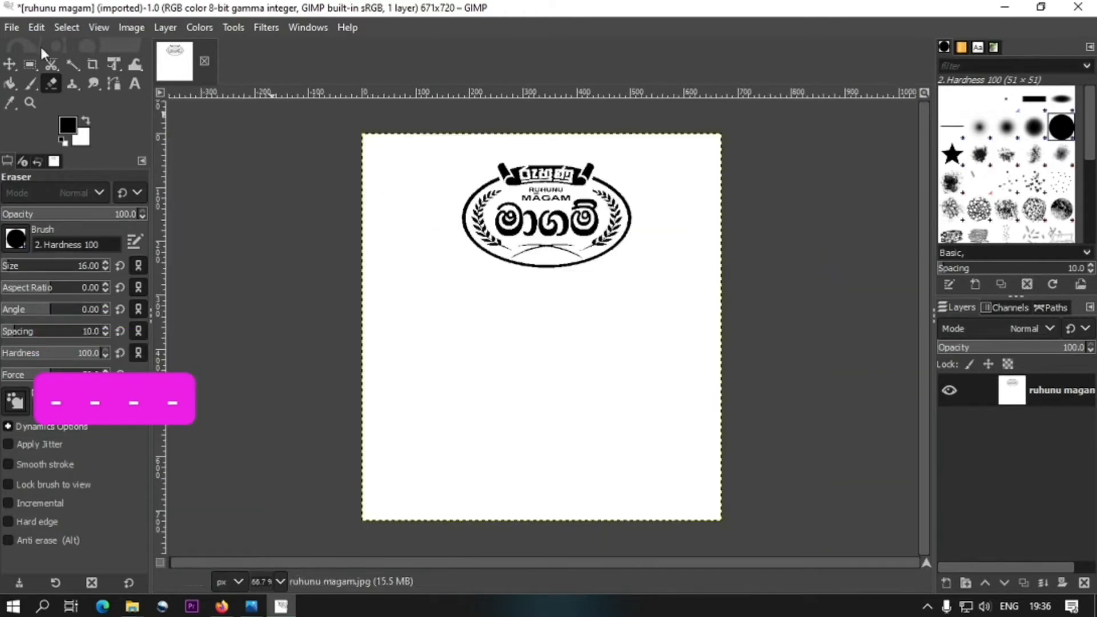
left_click(93, 64)
left_click_drag(431, 139, 659, 289)
key("Return")
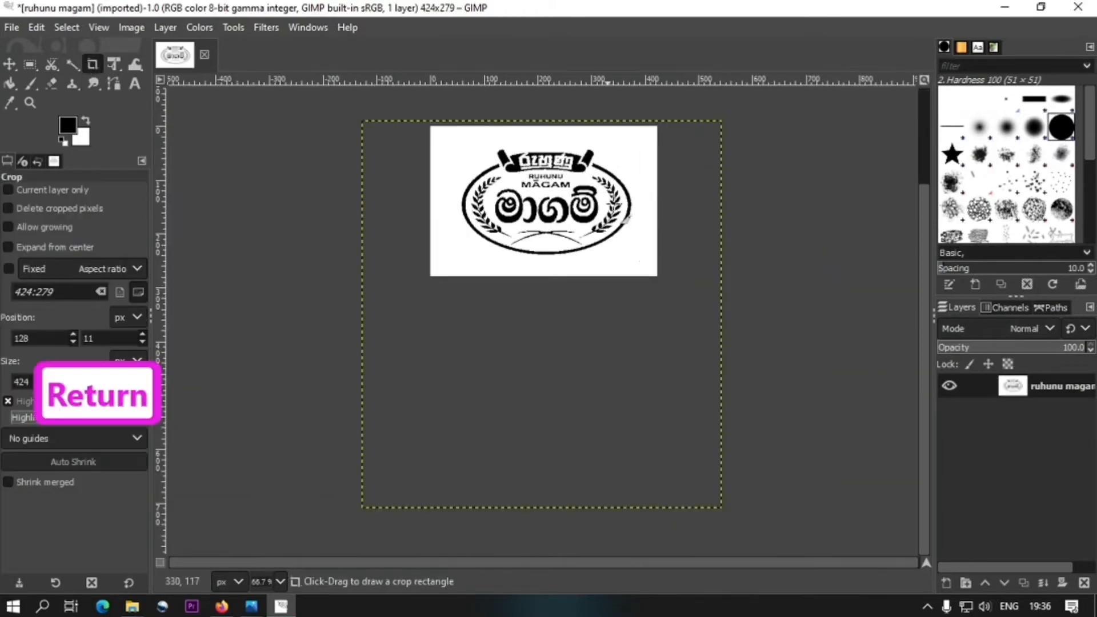
Export the logo to the Desktop as a JPEG image named ruhunu magam.jpg at quality 100
left_click(11, 26)
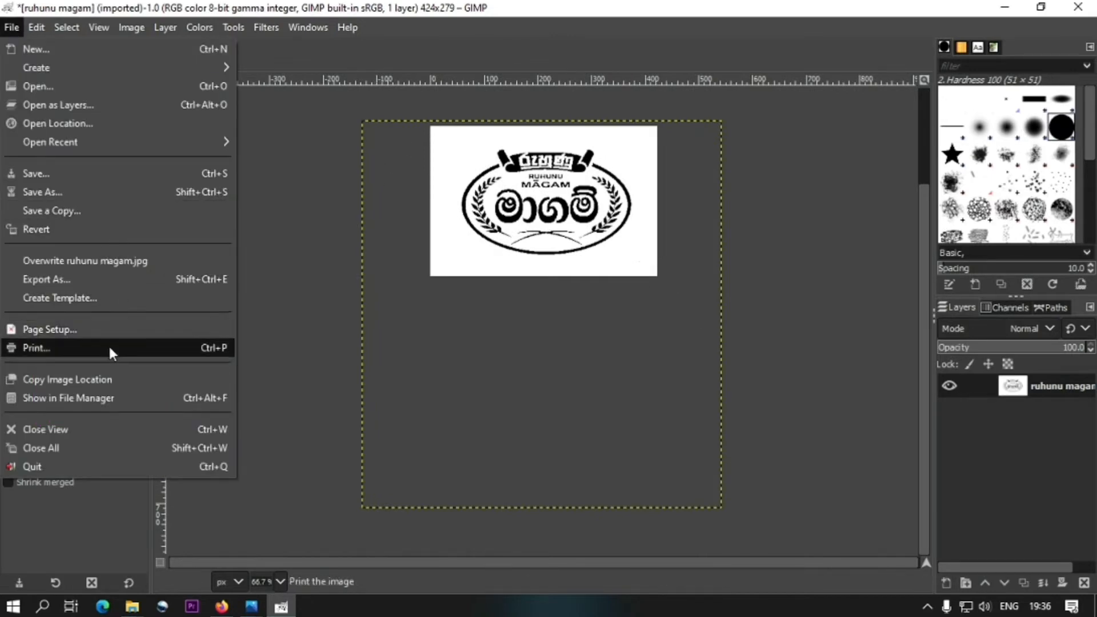
left_click(47, 279)
left_click(57, 530)
scroll(125, 461, "down", 2)
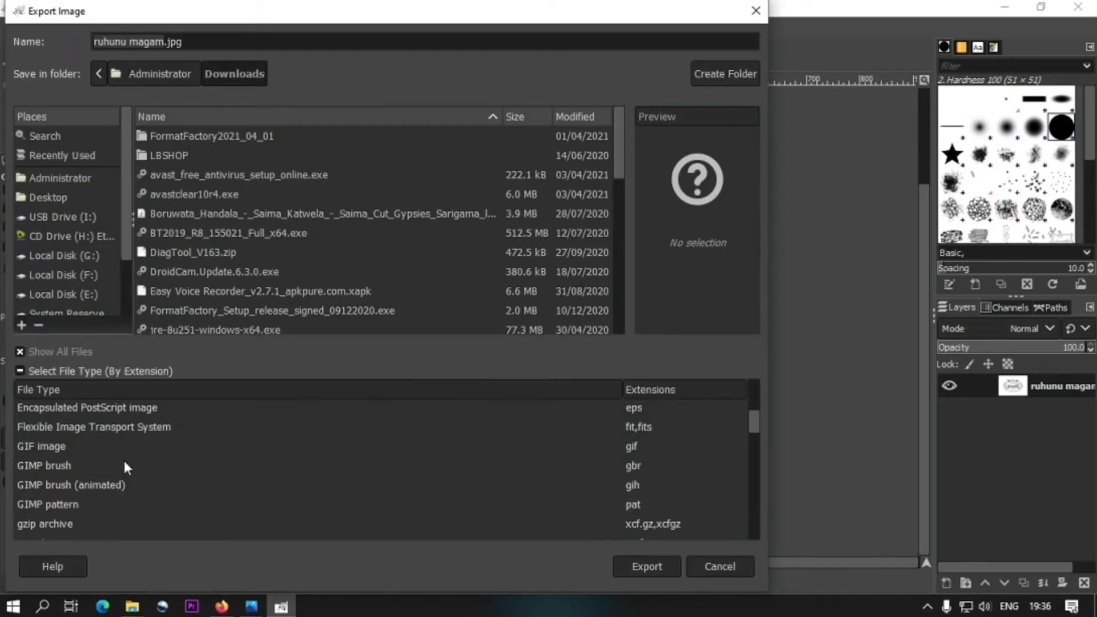
left_click(125, 465)
key("j")
left_click(48, 197)
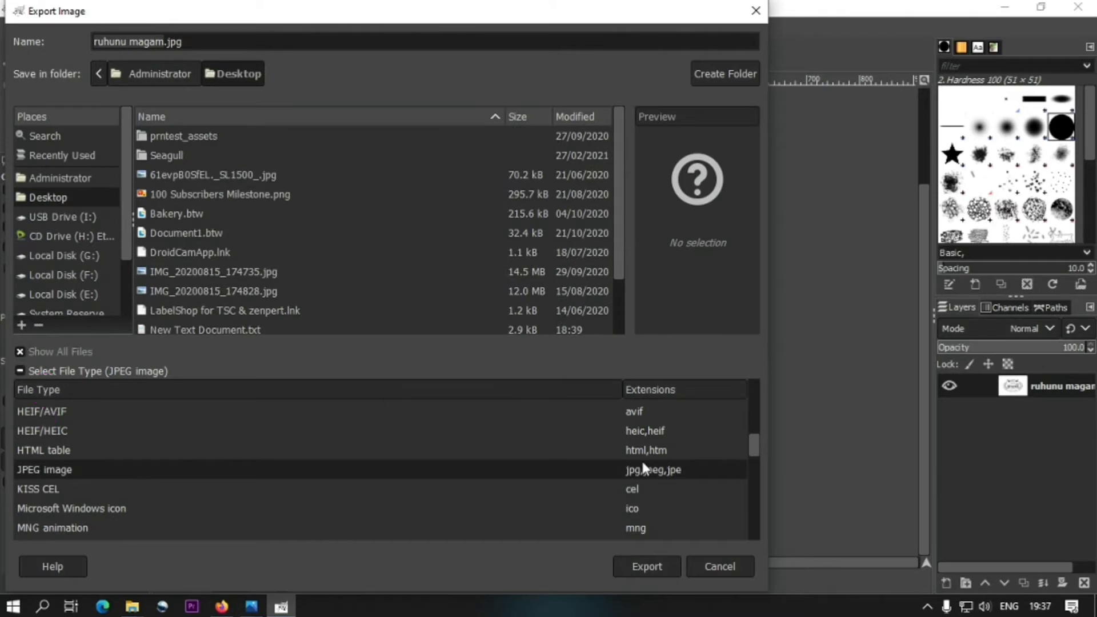
left_click(662, 572)
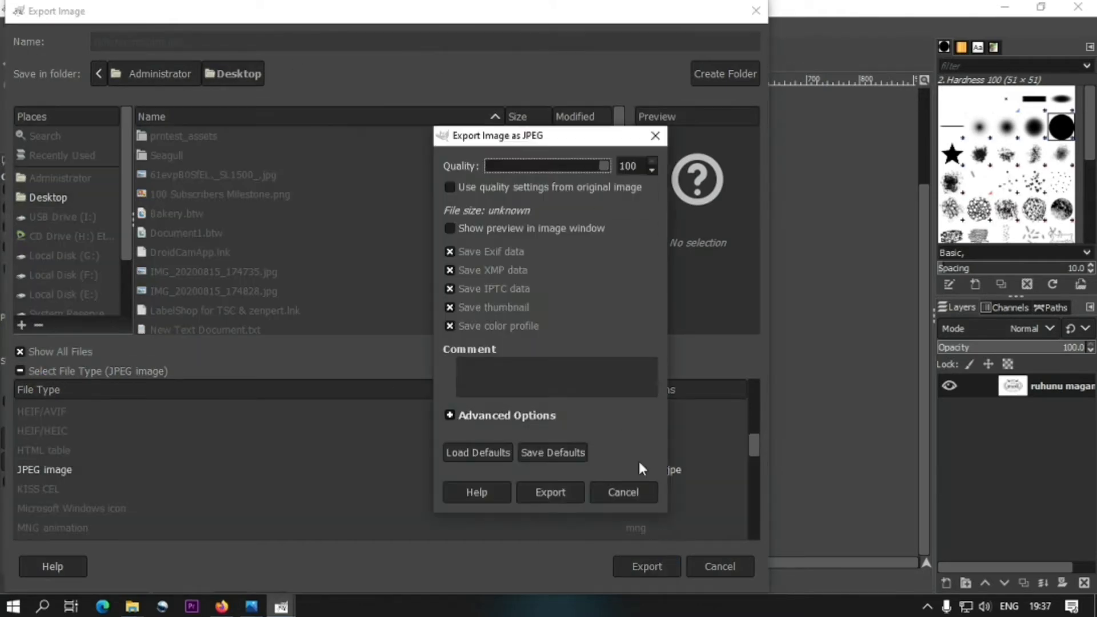
left_click(550, 495)
Start Inkscape with a new blank document
key("super")
type("ink")
left_click(104, 163)
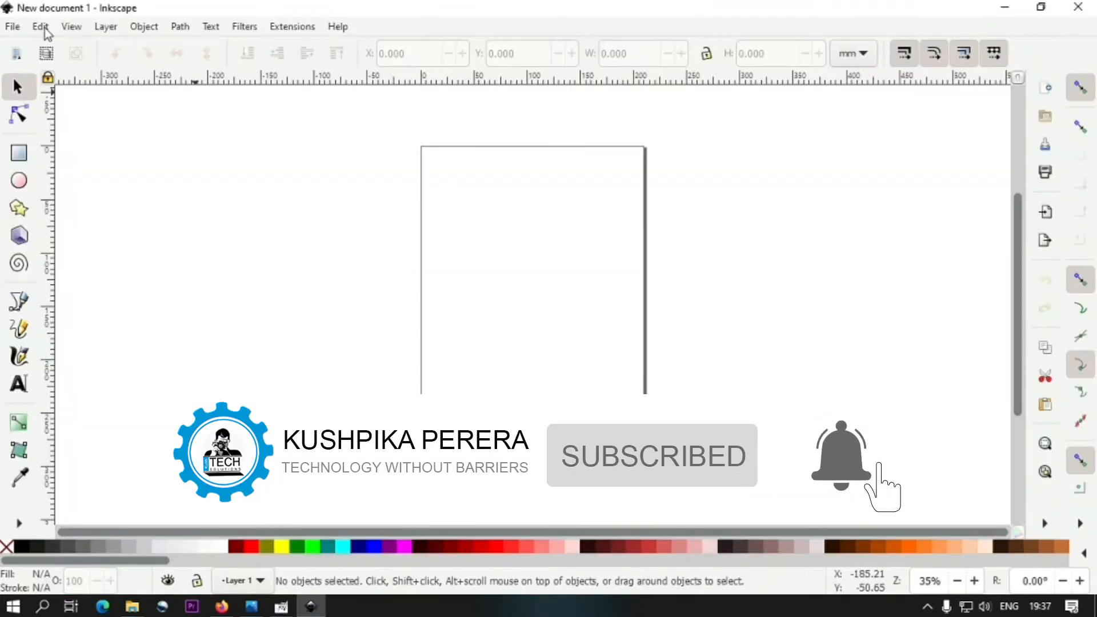
Import ruhunu magam.jpg from the Desktop as an embedded image, using the file's own DPI and automatic rendering
left_click(13, 26)
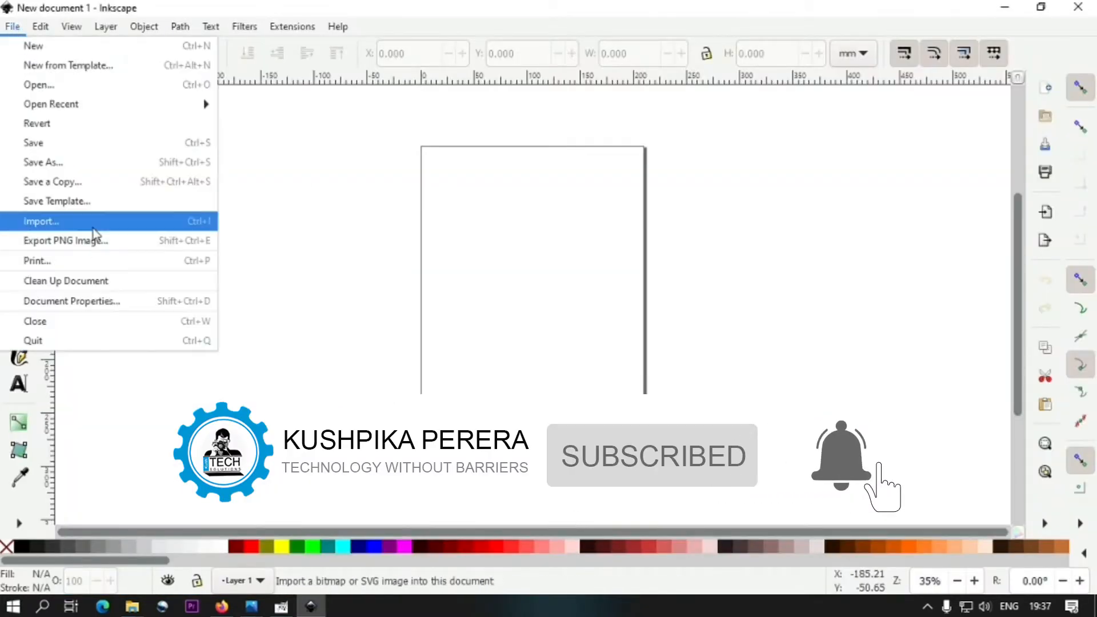
left_click(58, 221)
left_click(45, 146)
scroll(252, 183, "down", 3)
left_click(129, 228)
left_click(416, 317)
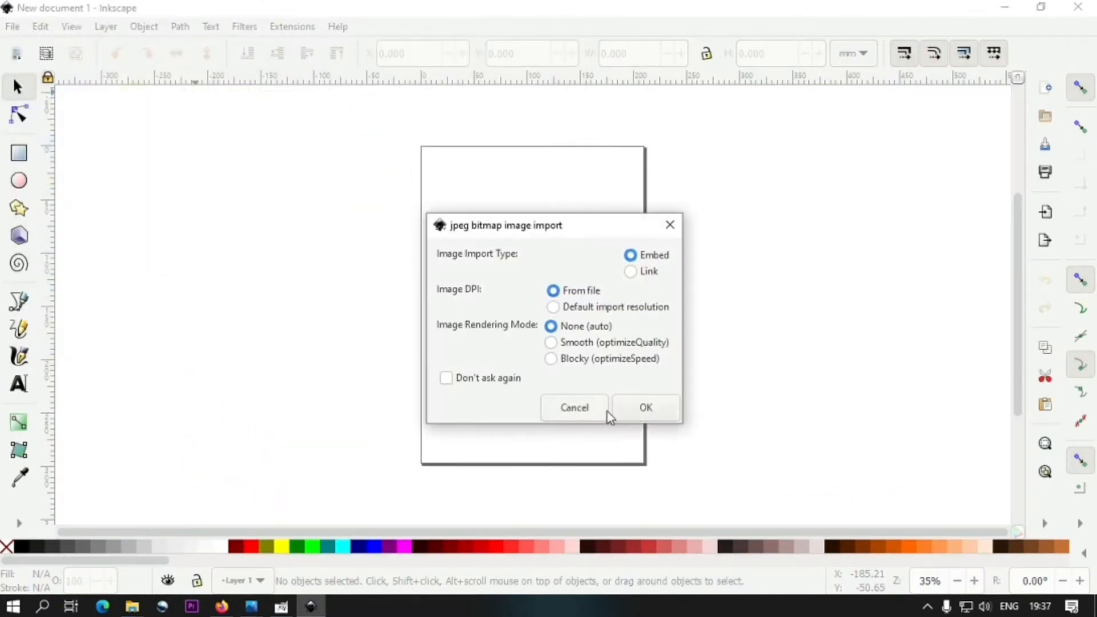
left_click(645, 407)
Move the imported logo image to the upper middle of the page and select it
left_click_drag(433, 314, 519, 284)
key("z")
left_click_drag(477, 257, 564, 320)
left_click_drag(351, 155, 584, 314)
key("minus")
key("minus")
key("minus")
key("space")
left_click(289, 233)
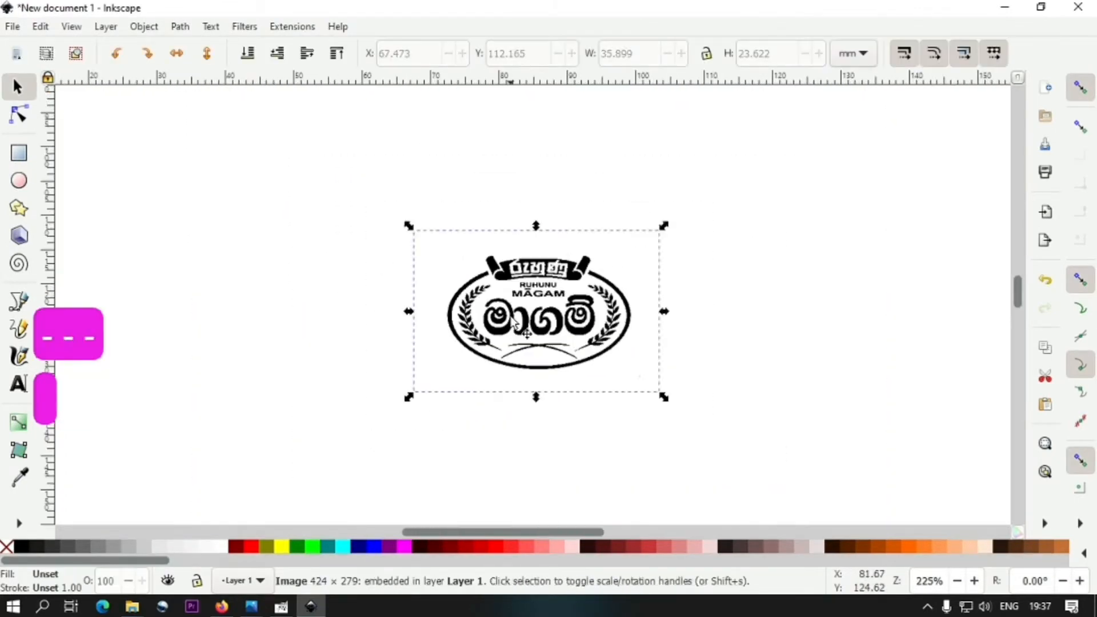
Trace the logo bitmap in multiple scans with the Colours mode, 8 scans and smoothing
right_click(529, 315)
left_click(563, 250)
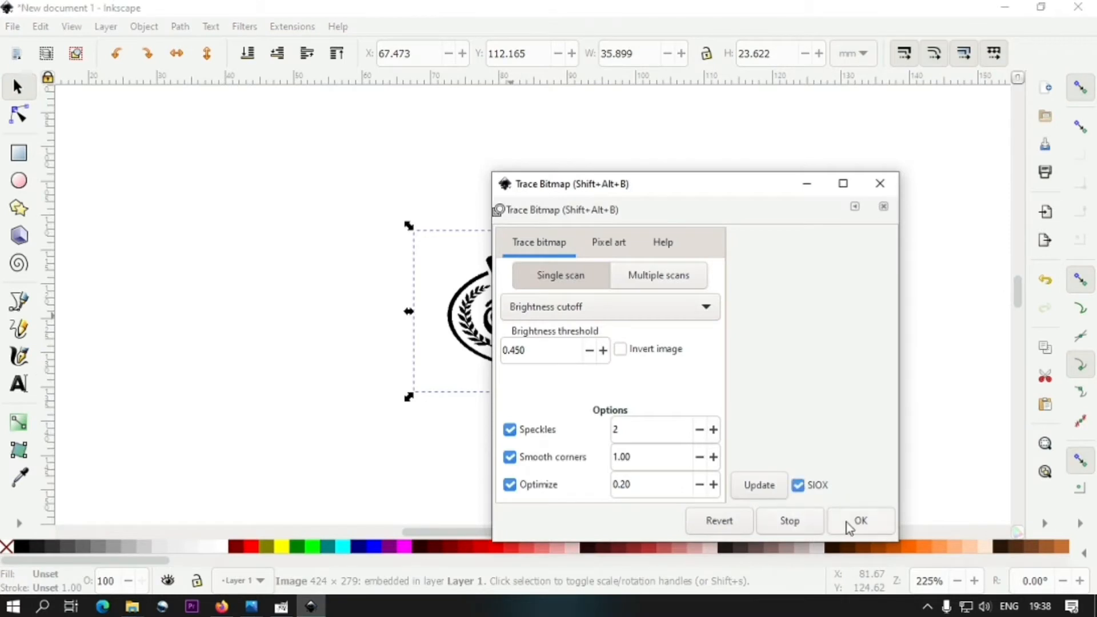
left_click(658, 275)
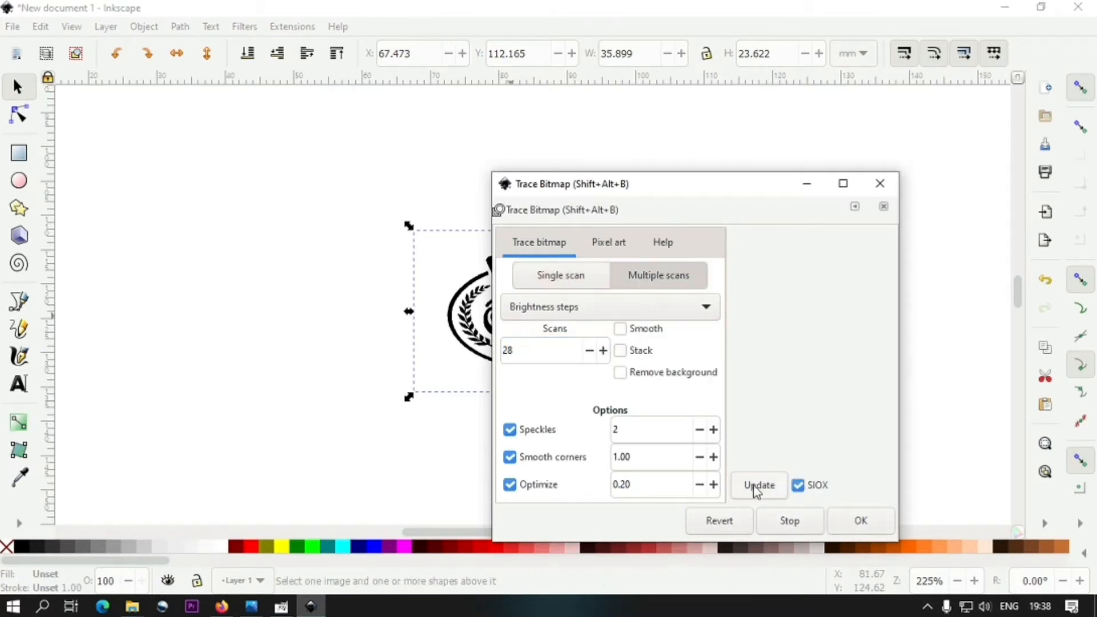
left_click(720, 521)
left_click(684, 313)
left_click(666, 329)
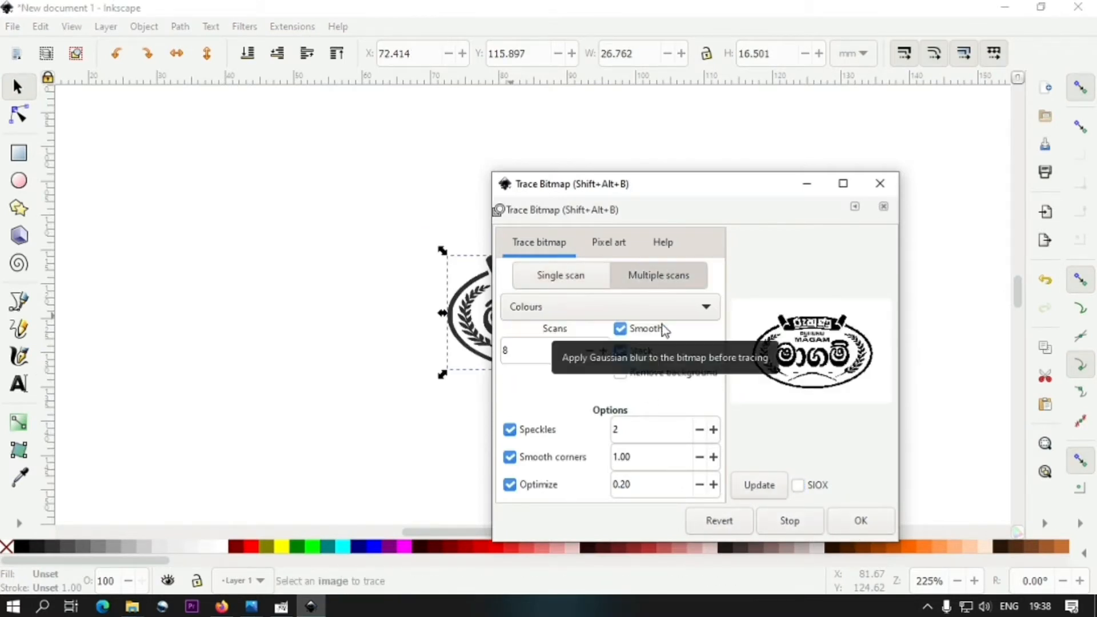
Switch the trace to Grays with 8 scans, smoothing, stacking and SIOX, apply it and close Trace Bitmap
left_click(657, 311)
left_click(633, 329)
mouse_move(627, 187)
left_mouse_down()
mouse_move(160, 123)
mouse_move(172, 110)
left_mouse_up()
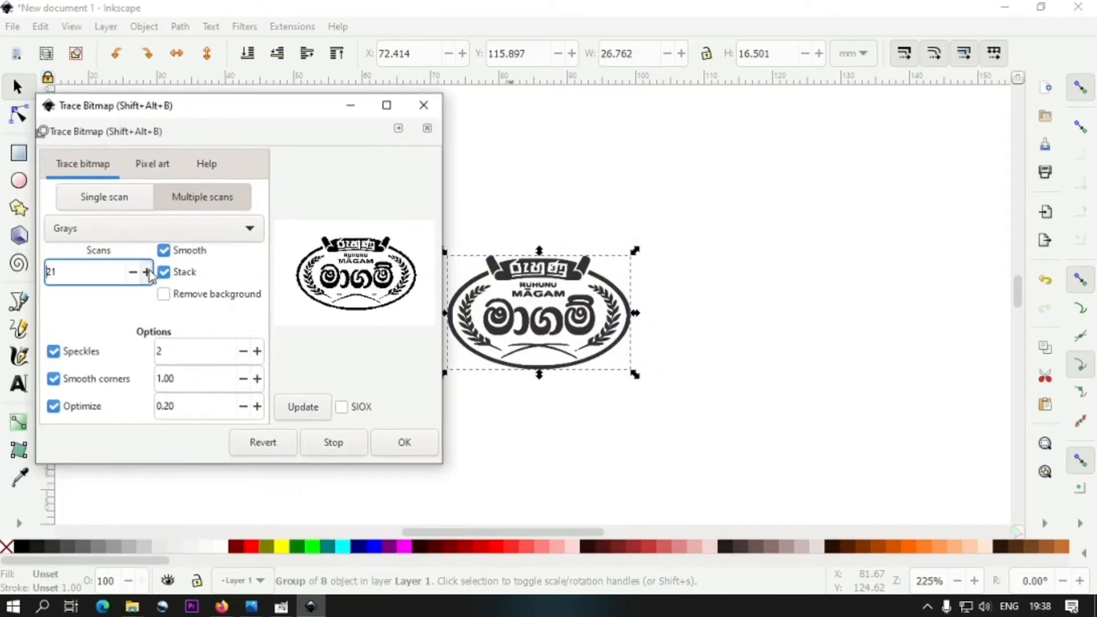
left_click(342, 407)
left_click(160, 191)
left_click(164, 293)
left_click(308, 407)
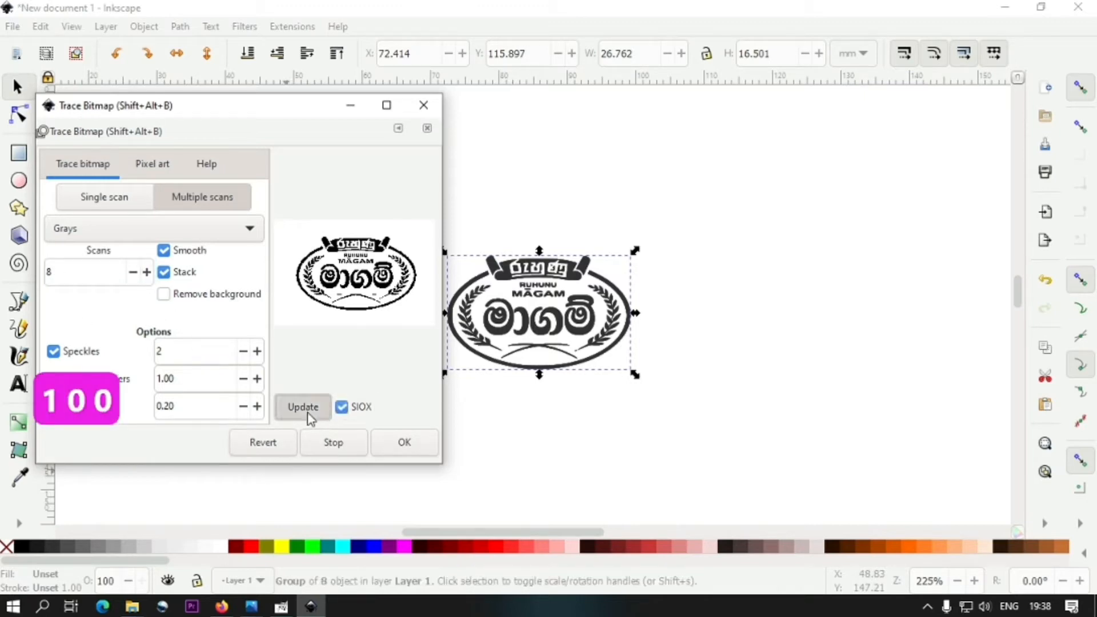
left_click(404, 443)
left_click(423, 105)
Move the traced logo group off the original bitmap, placing it directly to its right
left_click_drag(528, 326, 743, 335)
key("z")
left_click_drag(420, 218, 895, 415)
left_click(324, 303)
key("space")
key("space")
key("minus")
key("minus")
key("minus")
key("minus")
key("minus")
Fill the traced logo group with solid black and nudge it further right, away from the bitmap
key("s")
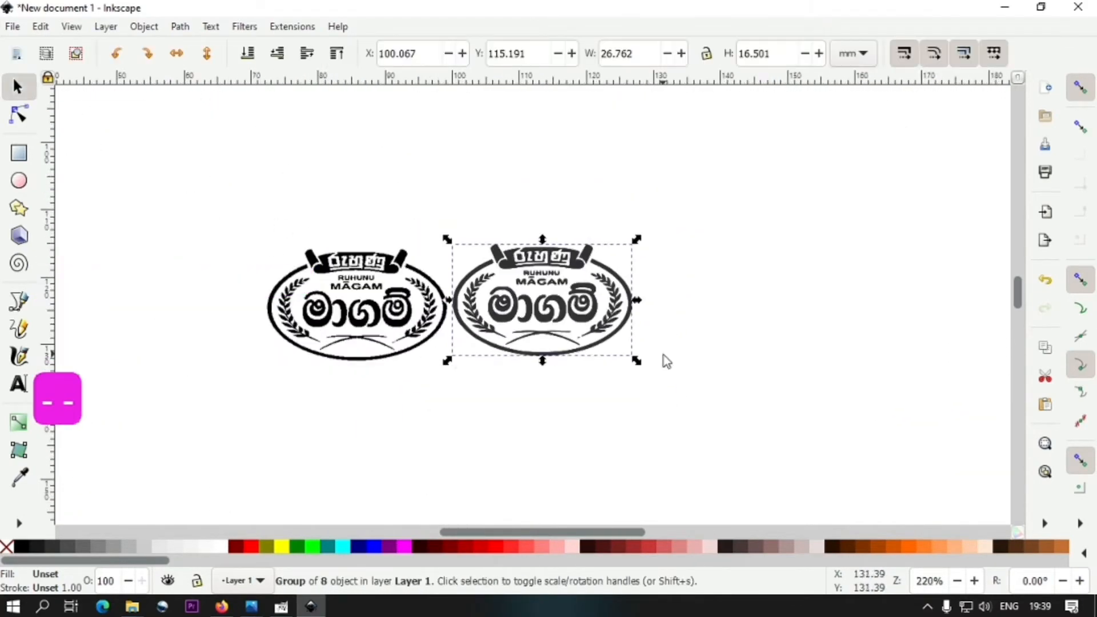
left_click(546, 375)
left_click(550, 345)
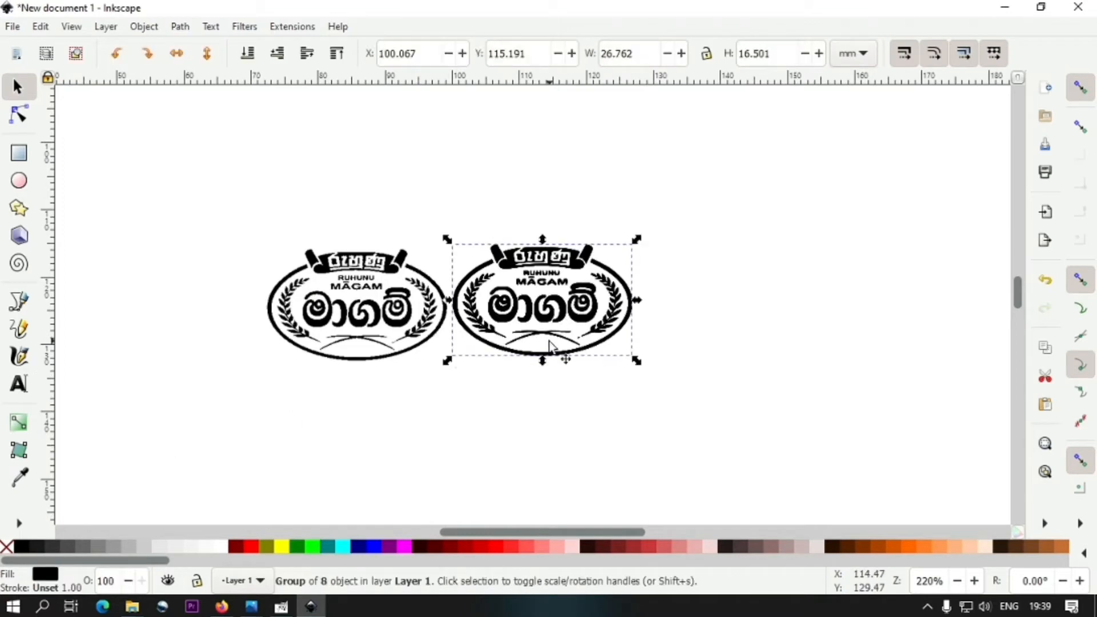
key("Right")
key("Right")
key("Right")
Compare the lettering and laurel edges of the original bitmap with those of the traced logo at high magnification
key("z")
left_click_drag(311, 230, 686, 414)
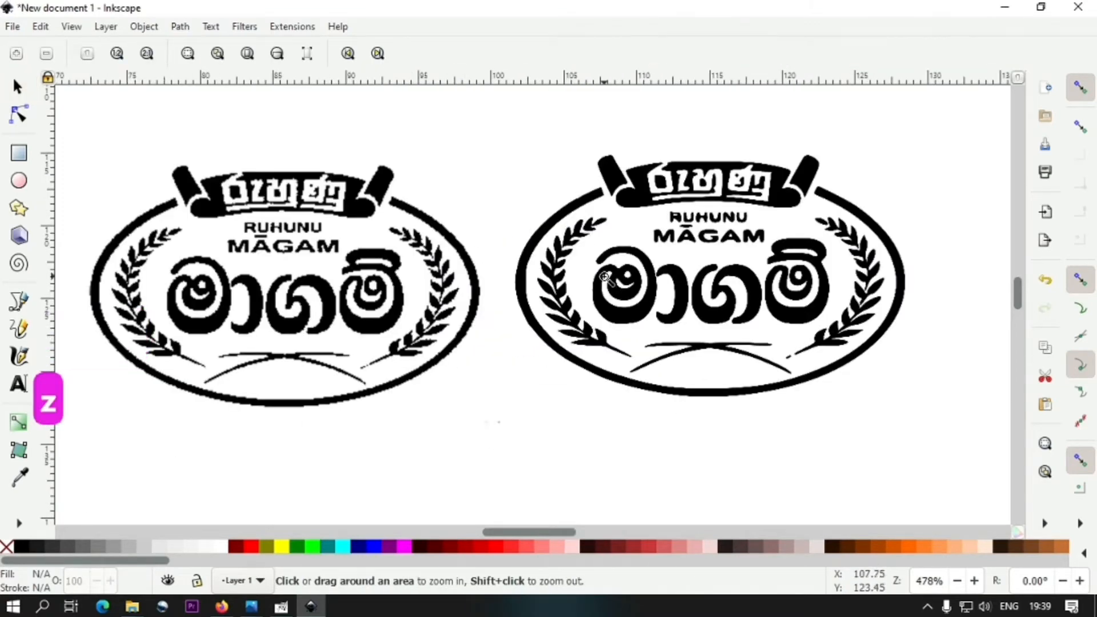
left_click_drag(93, 145, 920, 444)
left_click(224, 249)
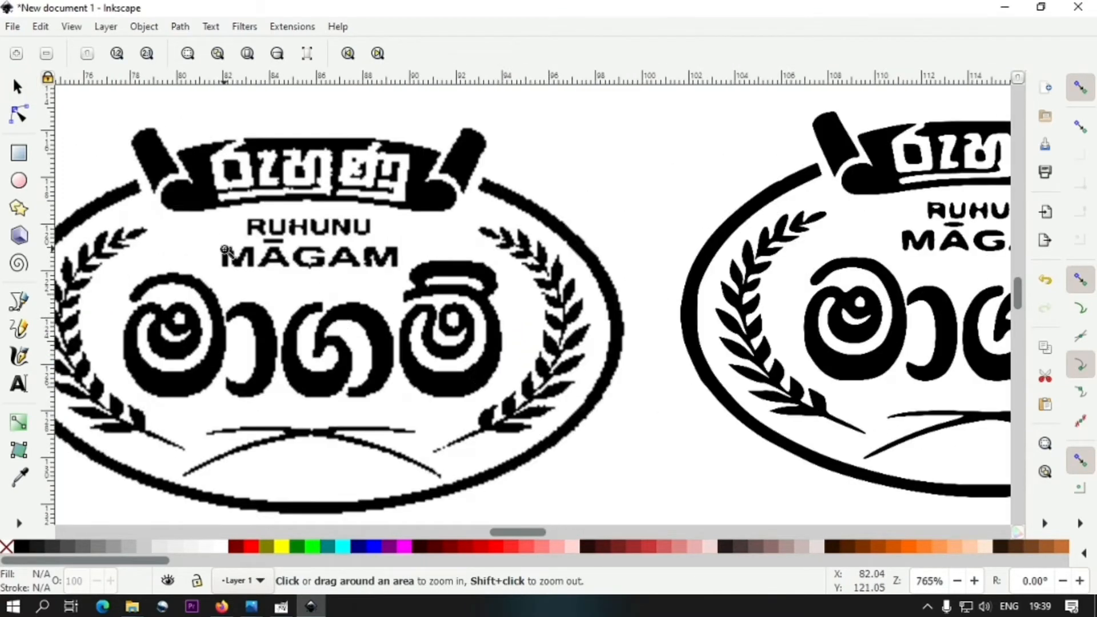
key("Tab")
key("Tab")
key("space")
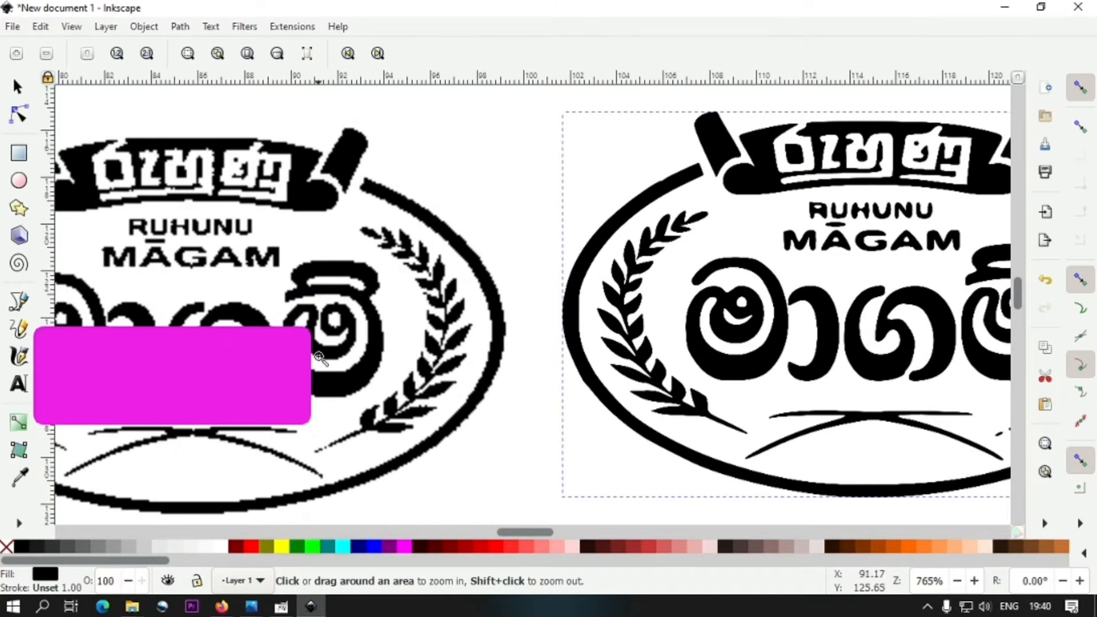
key("minus")
double_click(460, 329)
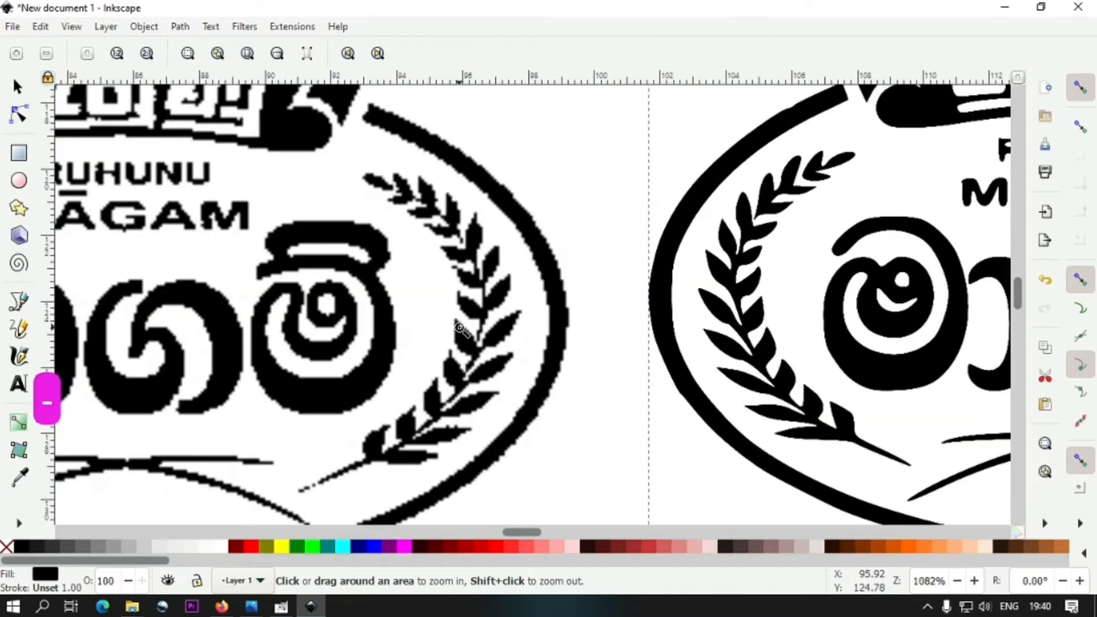
right_click(460, 330)
right_click(459, 329)
double_click(312, 326)
Examine the traced logo's oval ring and leaf outlines closely for smoothness against the bitmap
left_click_drag(762, 282, 842, 347)
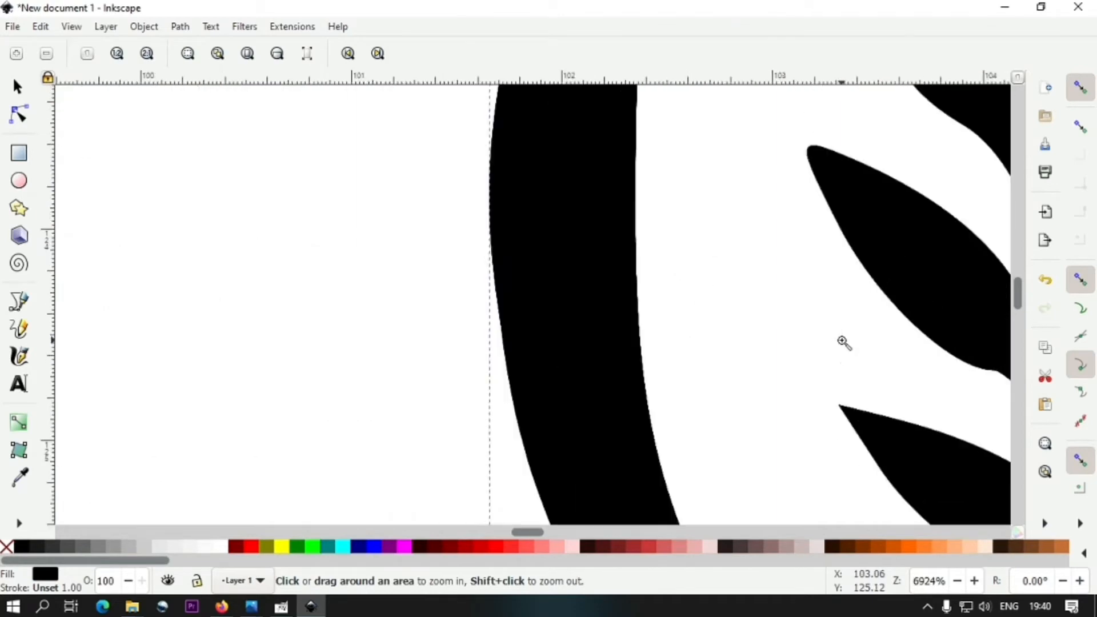
right_click(842, 343)
right_click(842, 343)
right_click(843, 343)
right_click(825, 306)
left_click(792, 308)
left_click(755, 308)
right_click(749, 313)
right_click(743, 316)
right_click(662, 318)
right_click(806, 318)
left_click(765, 317)
key("minus")
key("minus")
key("minus")
key("minus")
key("minus")
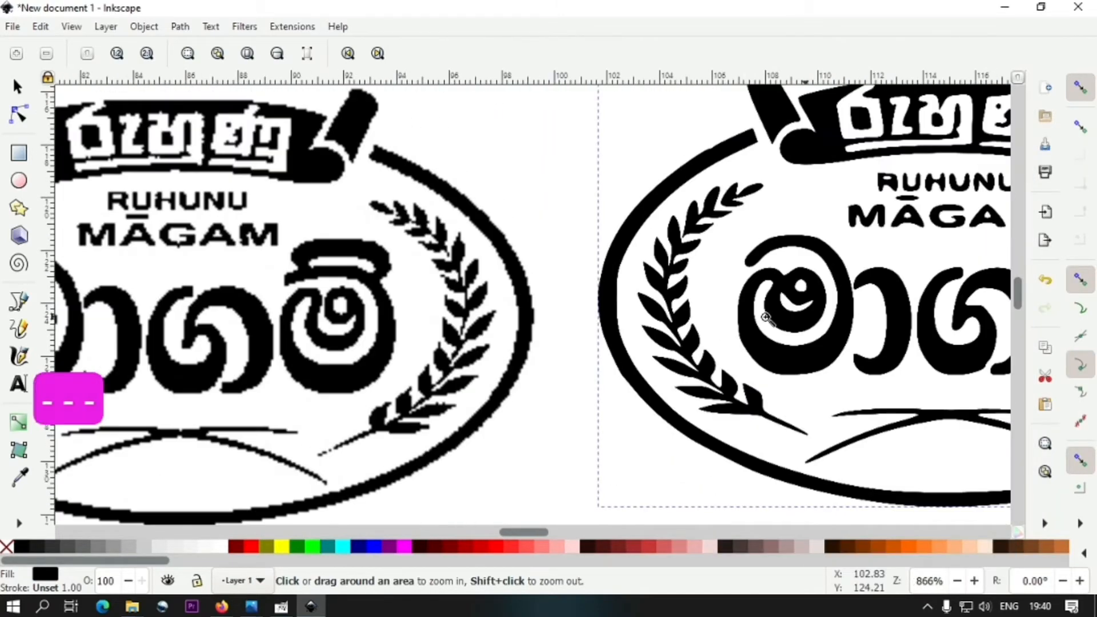
left_click(791, 371)
left_click(674, 357)
key("minus")
key("minus")
key("minus")
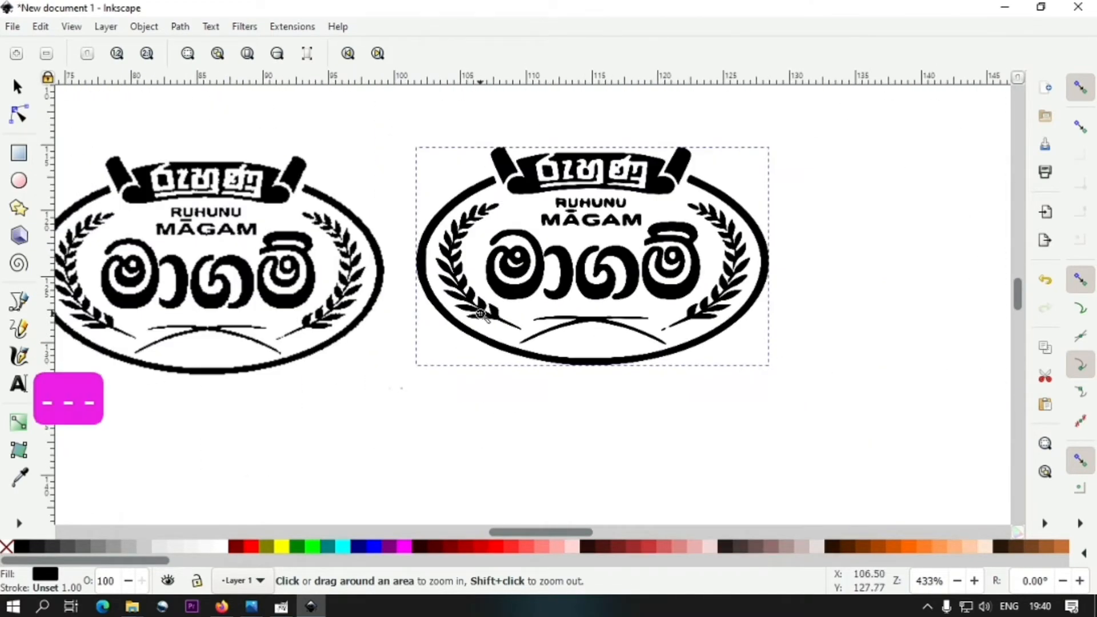
Move the traced logo up and enlarge it across the upper half of the page, above the bitmap
key("space")
key("minus")
key("minus")
key("minus")
key("minus")
key("minus")
key("minus")
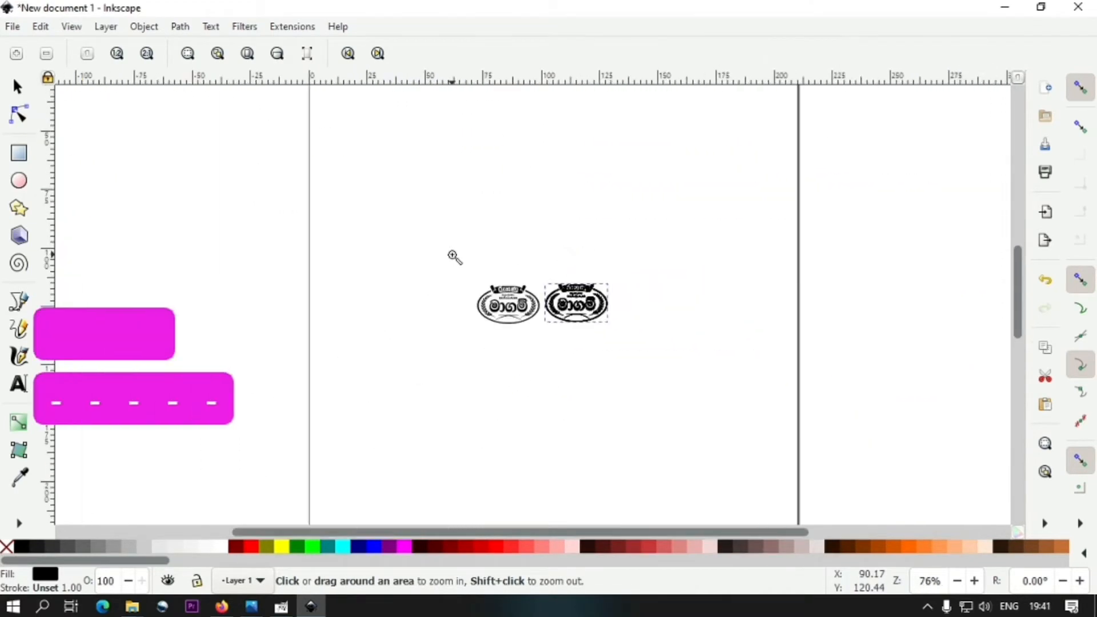
key("s")
left_click_drag(563, 302, 647, 270)
left_click_drag(594, 208, 671, 238)
left_click_drag(518, 319, 505, 380)
left_click_drag(581, 246, 583, 264)
left_click_drag(726, 327, 698, 312)
Enlarge the original bitmap logo to about 223 × 154 mm and place it below the traced one
key("space")
key("minus")
key("minus")
left_click_drag(523, 290, 614, 378)
left_click_drag(543, 306, 587, 335)
left_click_drag(658, 237, 642, 256)
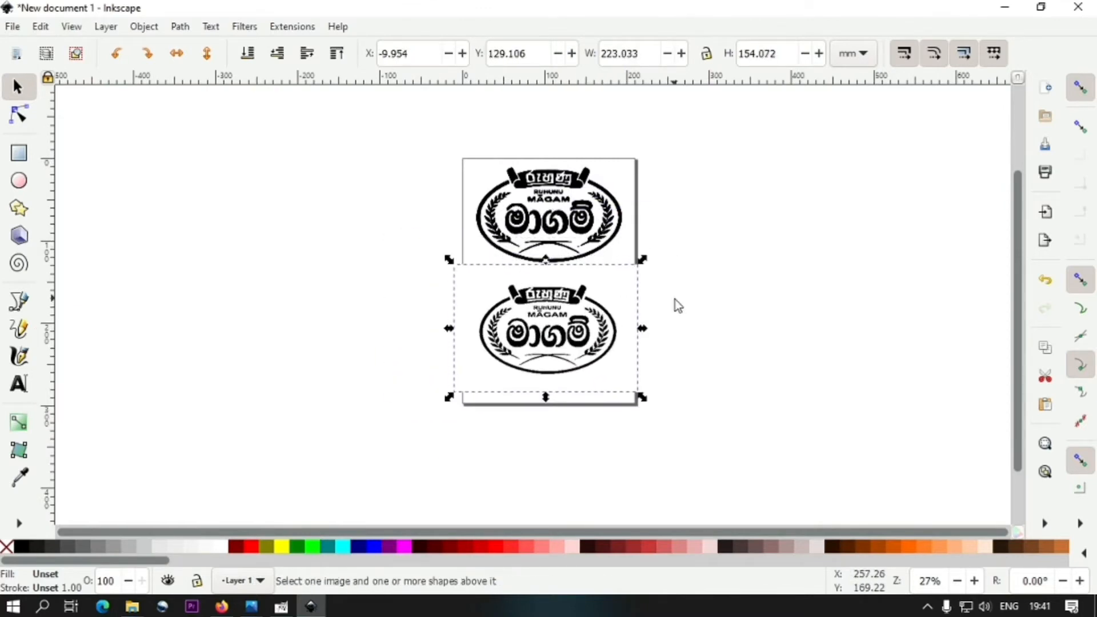
Compare the edge quality of the enlarged traced logo with the enlarged bitmap below it
left_click(676, 306)
key("z")
left_click_drag(629, 364, 630, 399)
double_click(604, 408)
key("space")
left_click_drag(594, 259, 594, 428)
key("space")
left_click_drag(598, 377, 611, 473)
key("space")
key("space")
key("minus")
key("minus")
key("minus")
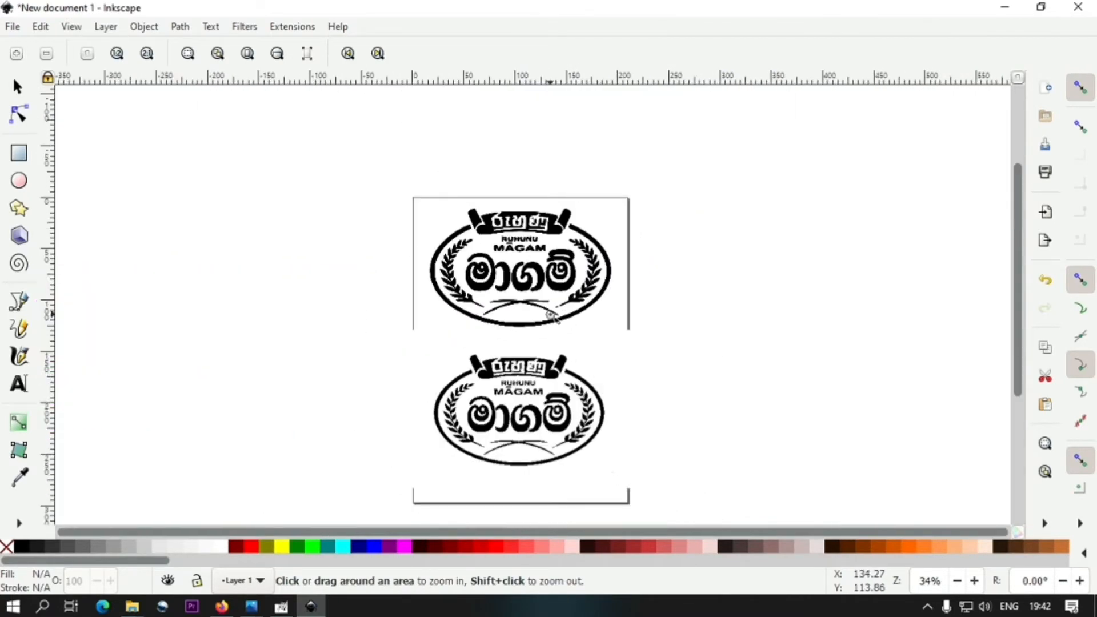
Move the traced logo to the left of the page and the bitmap logo off to the right
key("v")
left_click_drag(529, 271, 325, 273)
left_click_drag(536, 381, 828, 284)
left_click(680, 188)
Set the A4 page orientation to landscape in the document properties
left_click(12, 28)
left_click(72, 301)
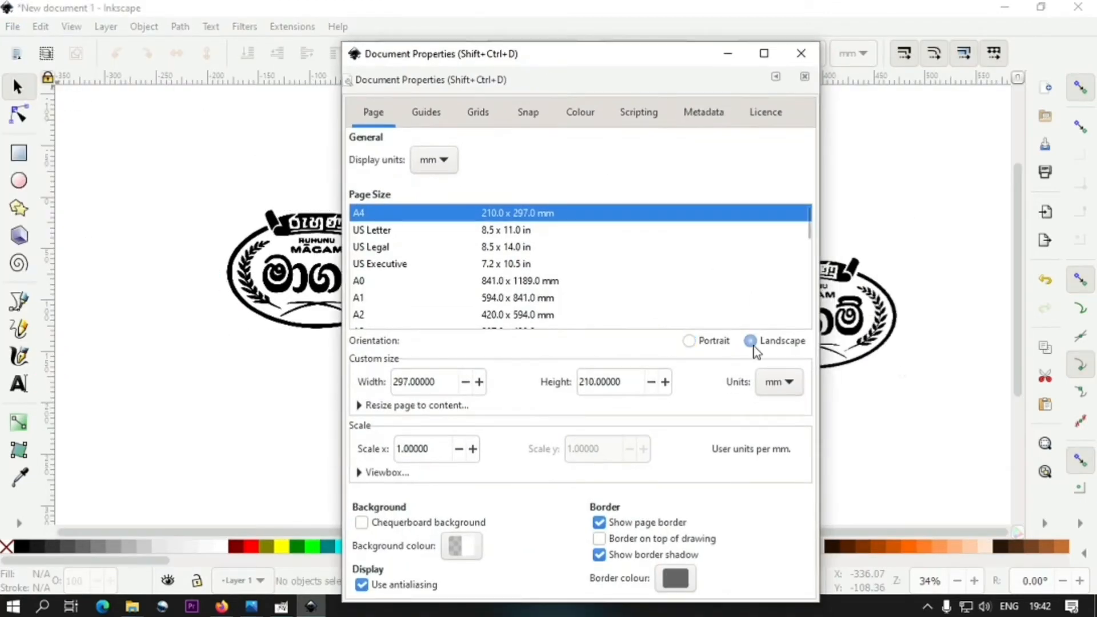
left_click_drag(705, 49, 685, 13)
left_click(779, 24)
Shift the bitmap further right and centre the traced logo on the page, enlarged to about 272 × 172 mm
left_click_drag(801, 321, 860, 311)
left_click_drag(309, 271, 509, 277)
left_click_drag(615, 340, 690, 387)
left_click_drag(629, 275, 663, 302)
left_click_drag(727, 195, 700, 213)
left_click_drag(656, 287, 669, 288)
Export the selected traced logo at 96 dpi as MAAGAM LOGO.png in the Pictures folder
left_click(13, 26)
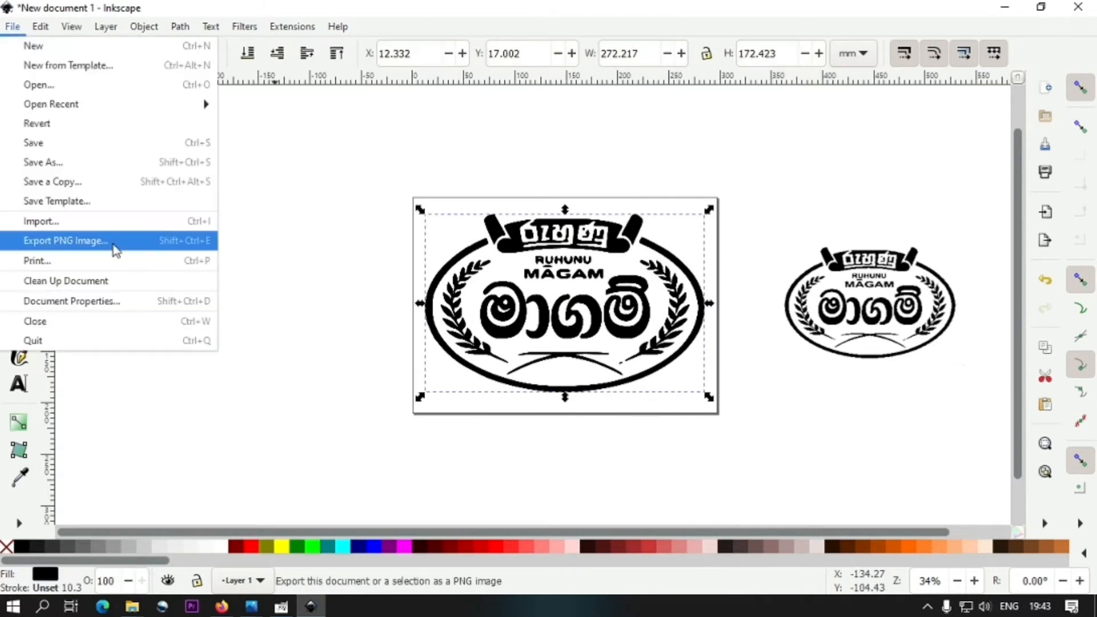
left_click(65, 240)
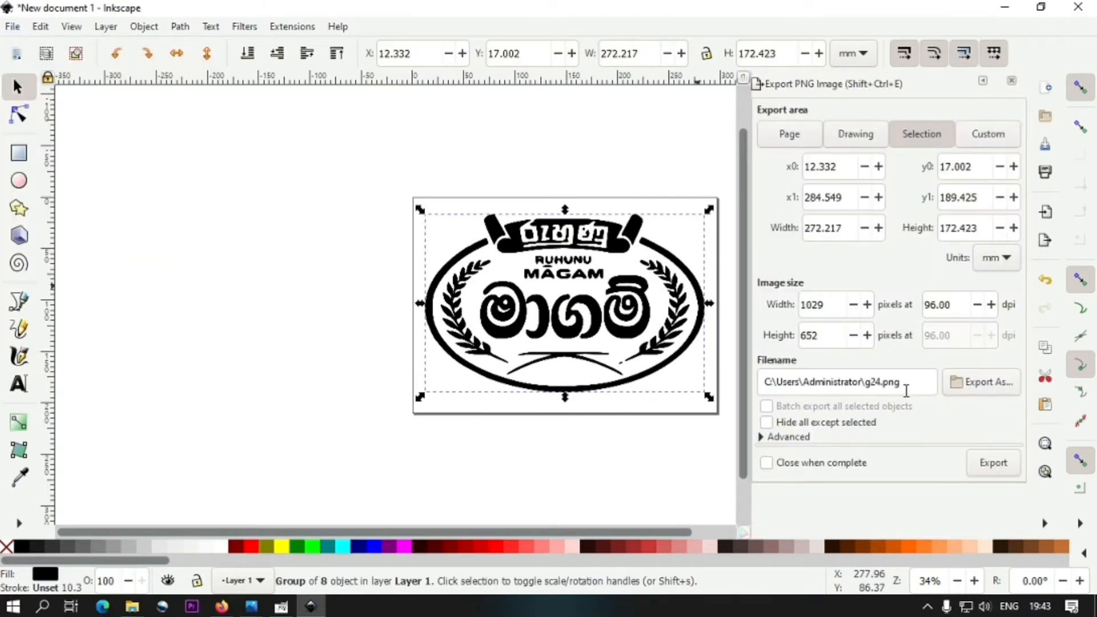
left_click(973, 391)
double_click(372, 251)
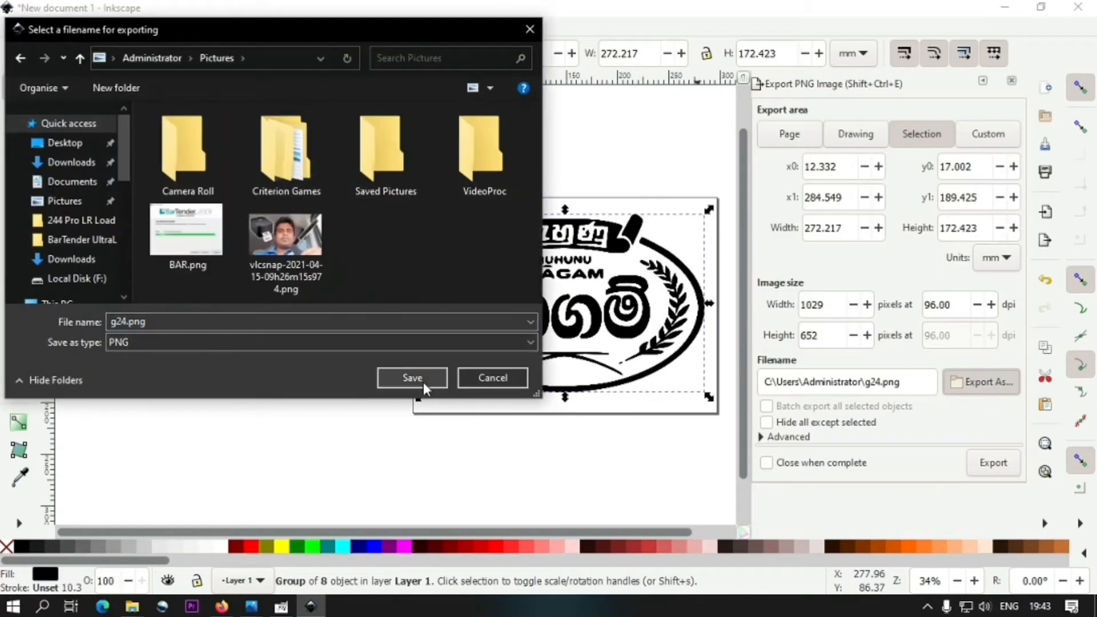
type("MAAGAM")
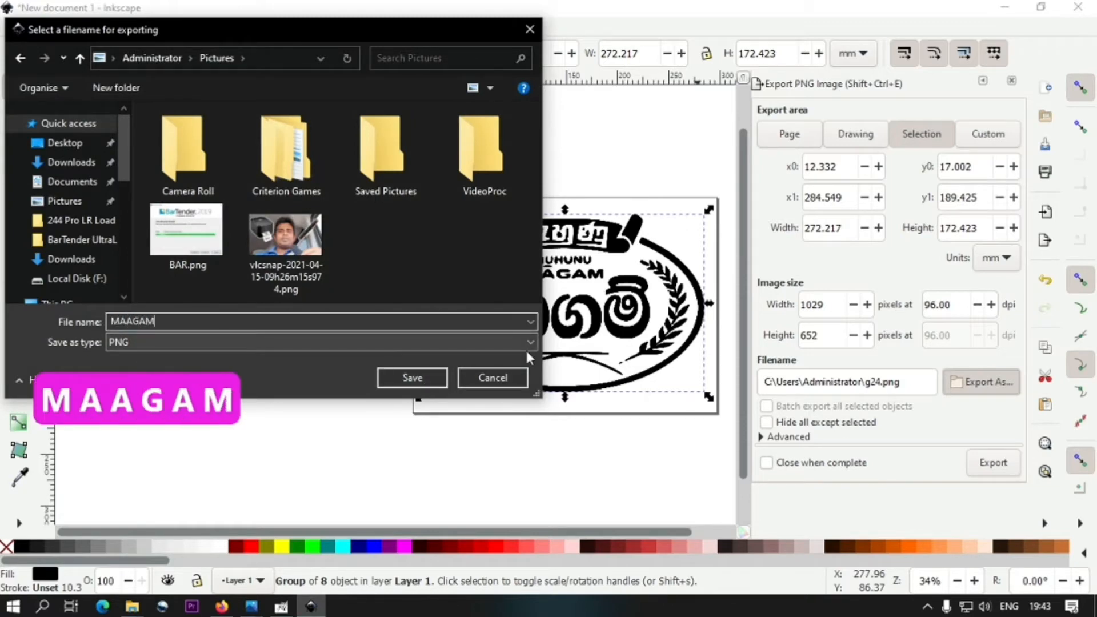
type(" LOGO")
key("Return")
left_click(1008, 475)
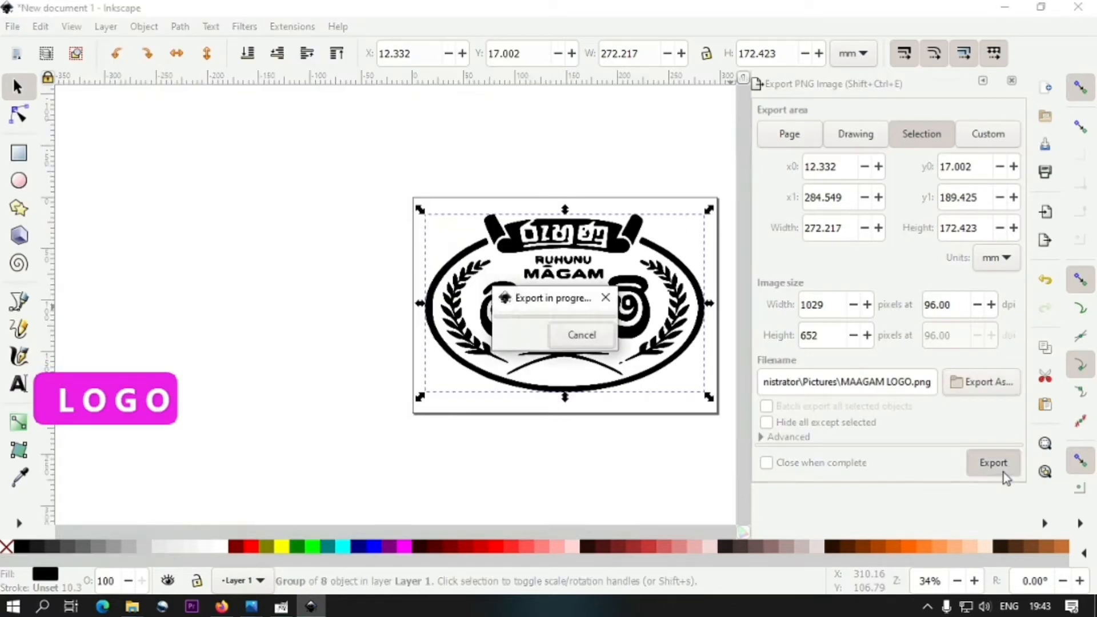
Open MAAGAM LOGO.png from the Pictures folder in File Explorer to inspect the exported image, and close the viewer
key("super+e")
left_click(143, 259)
left_click(711, 229)
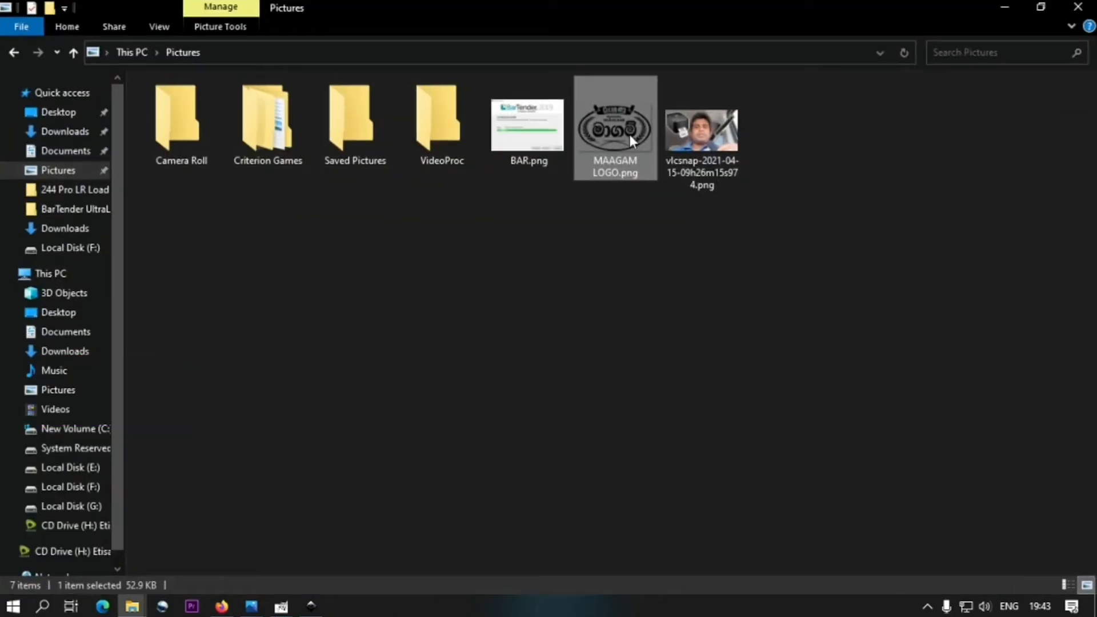
double_click(630, 134)
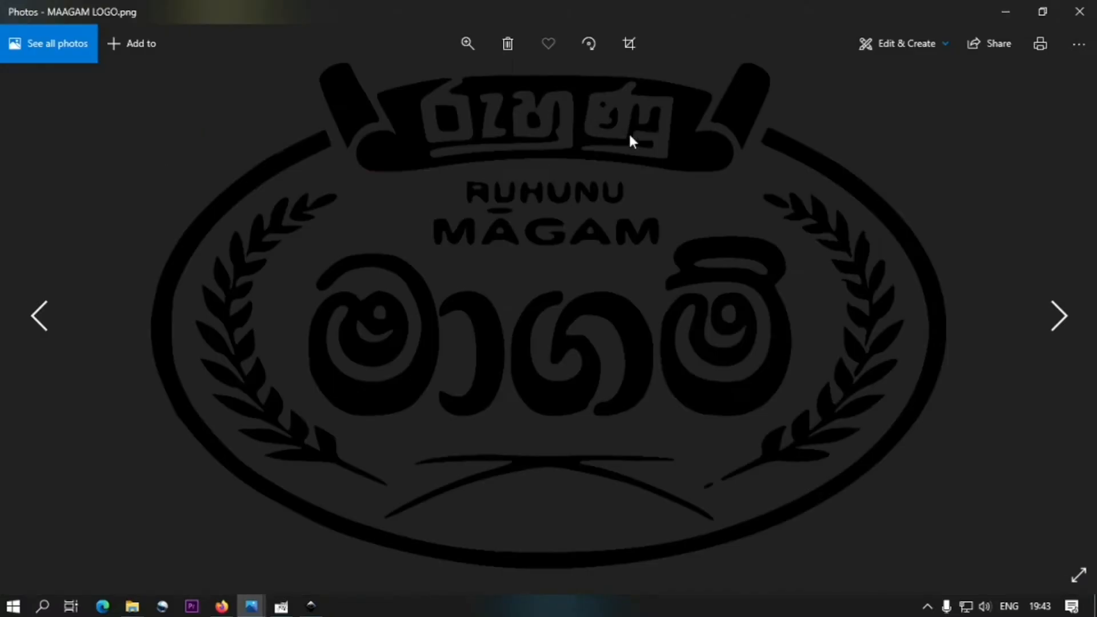
left_click(1082, 11)
double_click(622, 152)
left_click(1080, 12)
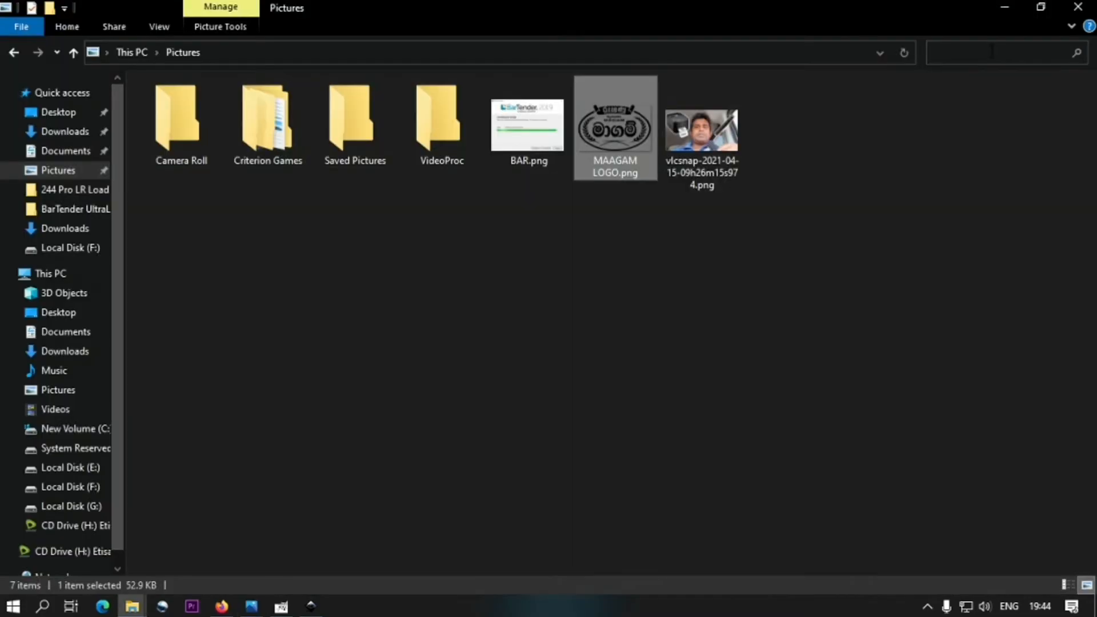
Return to Inkscape, deselect the logo and start BarTender UltraLite
key("alt+Tab")
left_click(678, 456)
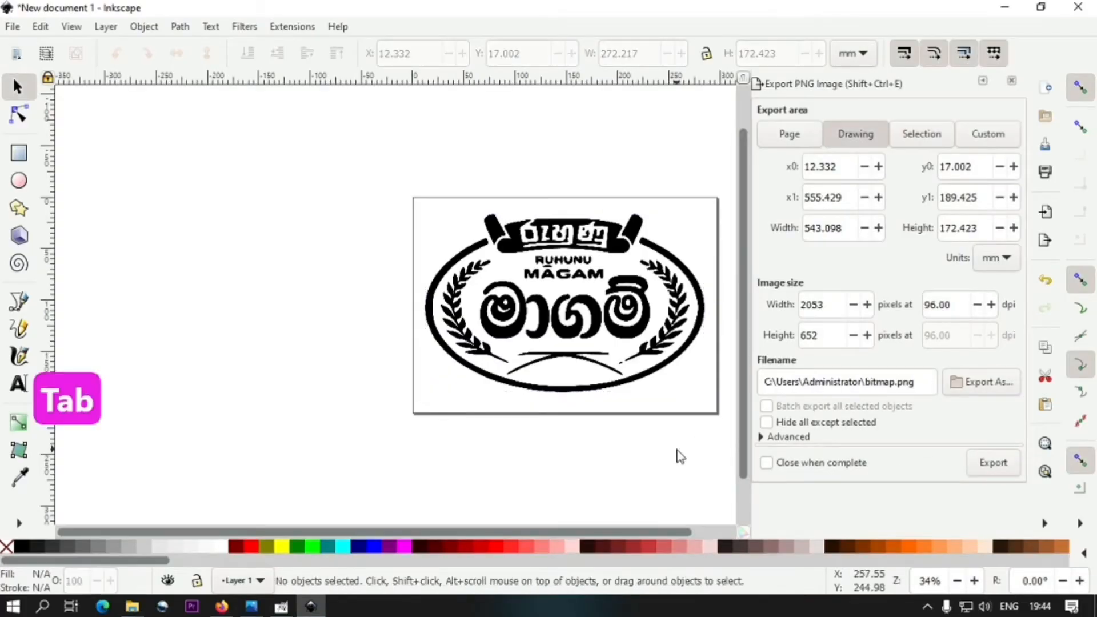
key("super")
type("bar")
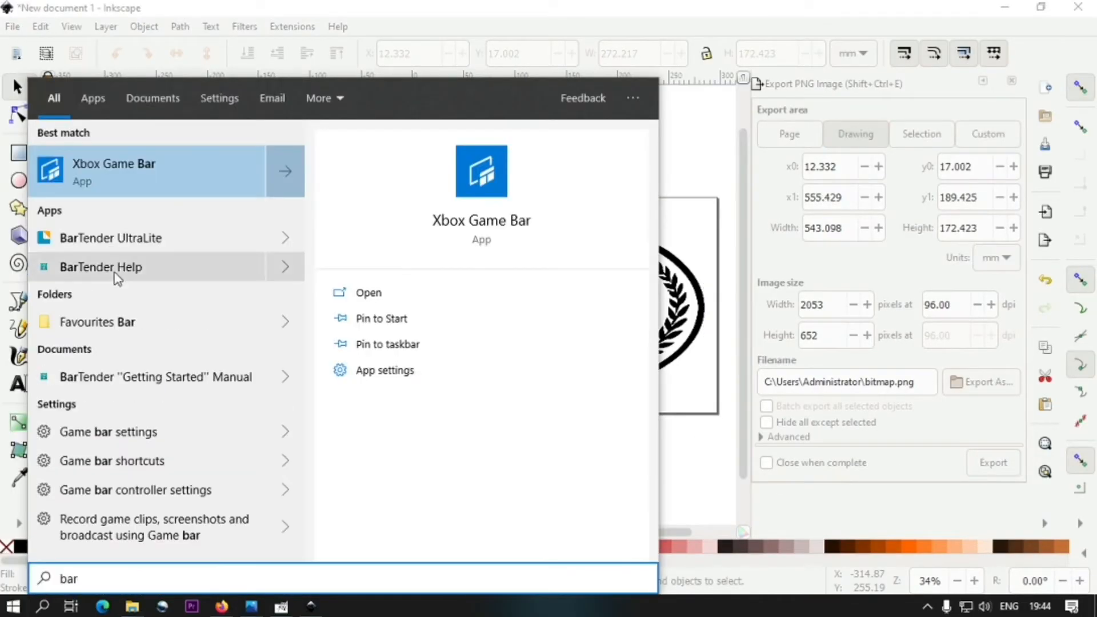
left_click(145, 237)
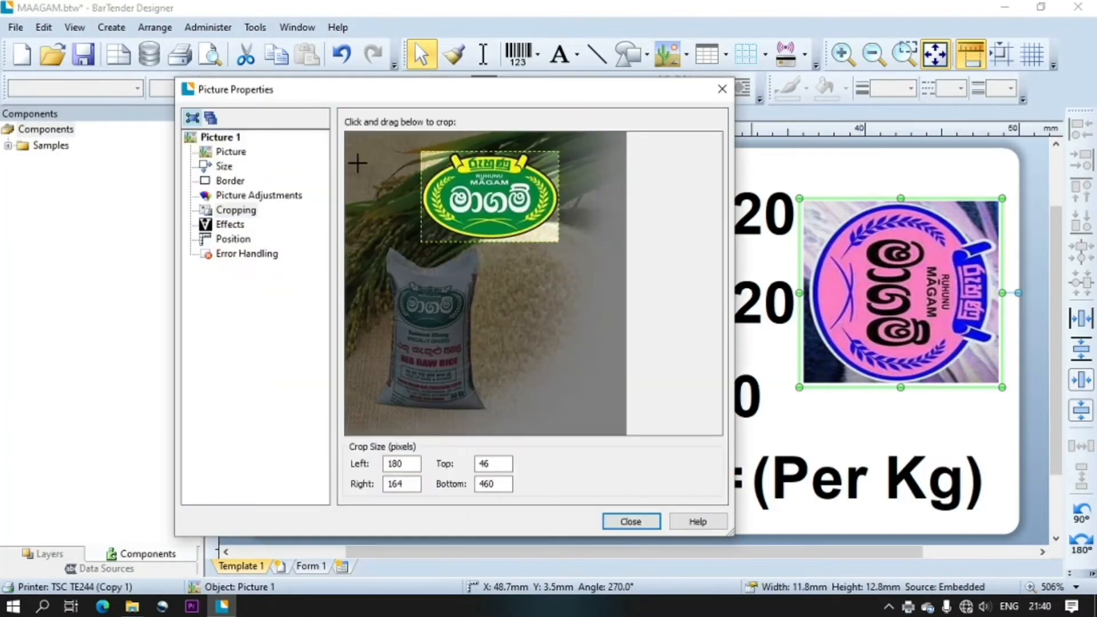
Start replacing the label picture's embedded image from a file and browse to the Pictures folder
left_click(226, 140)
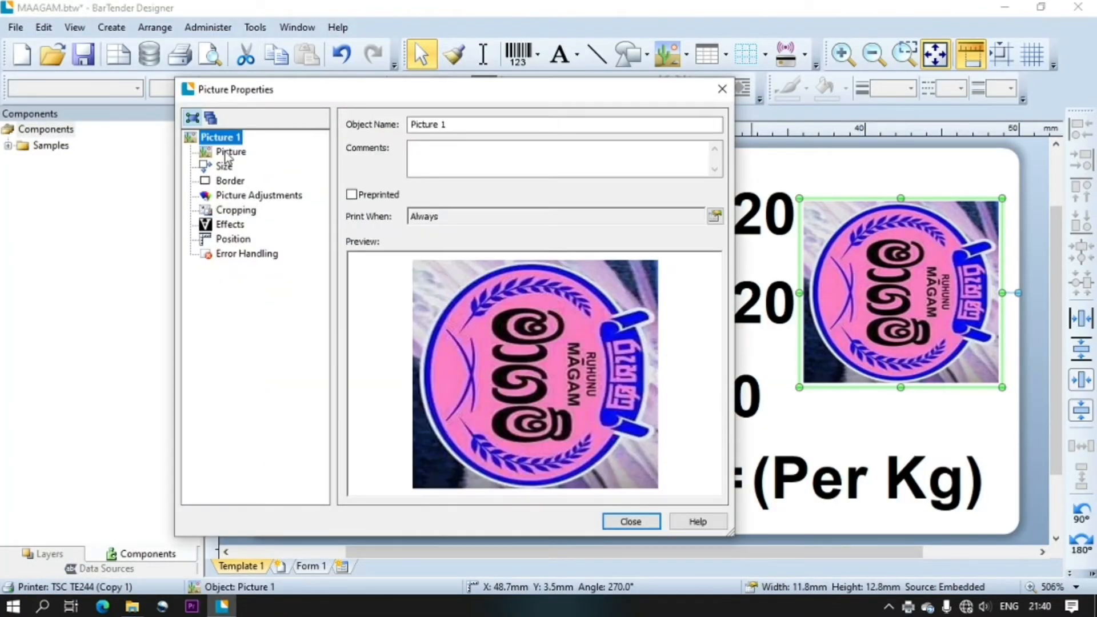
left_click(227, 153)
left_click(367, 179)
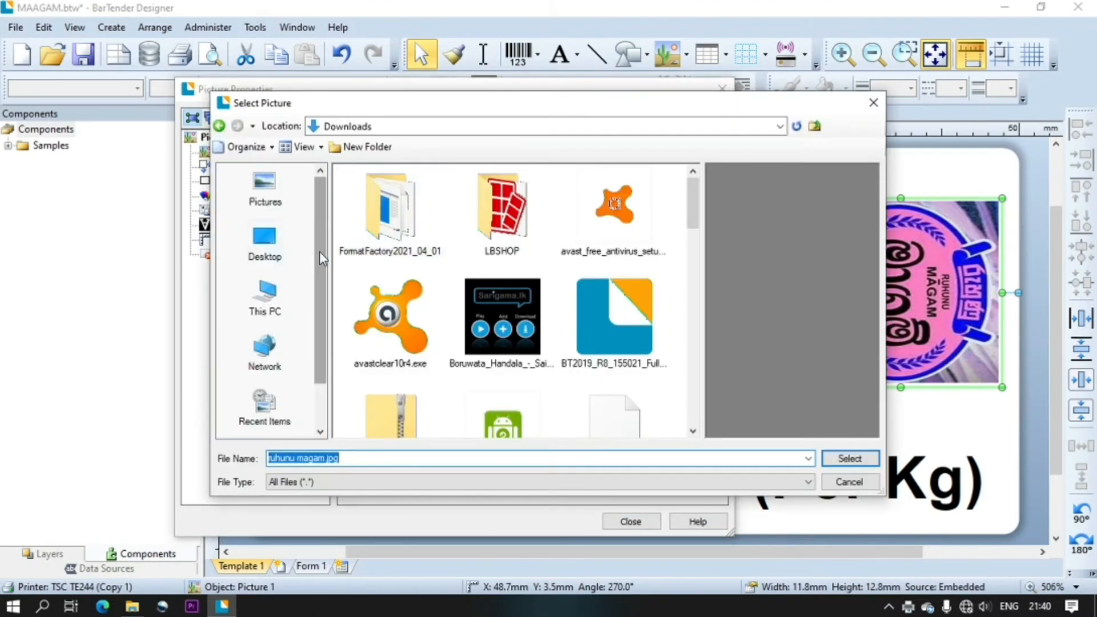
scroll(289, 386, "down", 1)
left_click(265, 189)
scroll(470, 247, "down", 2)
scroll(470, 247, "up", 2)
double_click(426, 308)
double_click(503, 240)
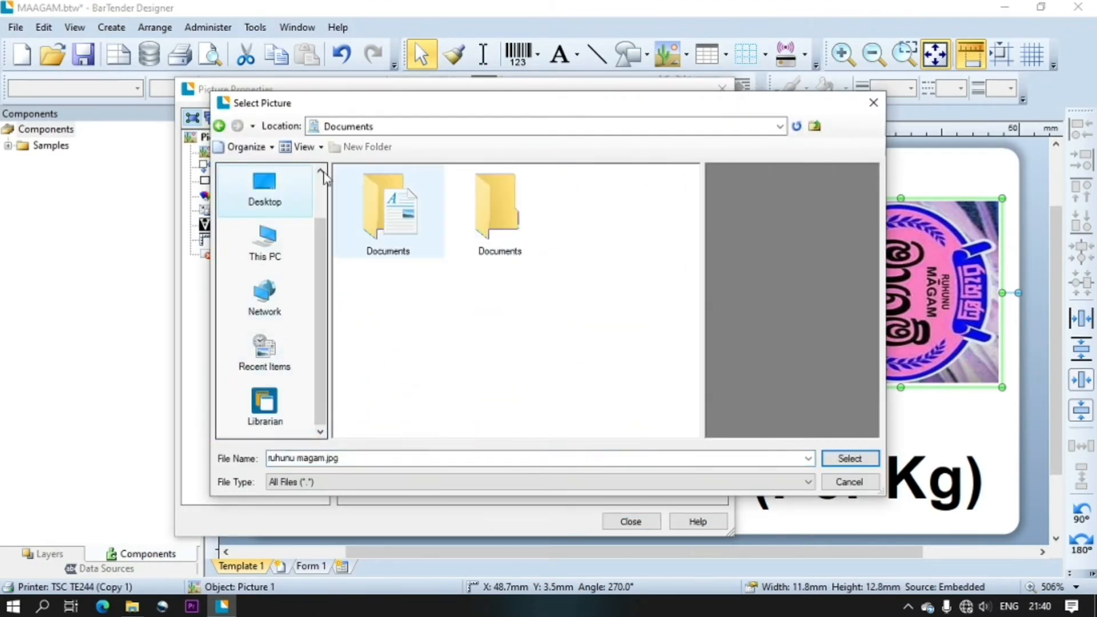
left_click(220, 126)
double_click(396, 369)
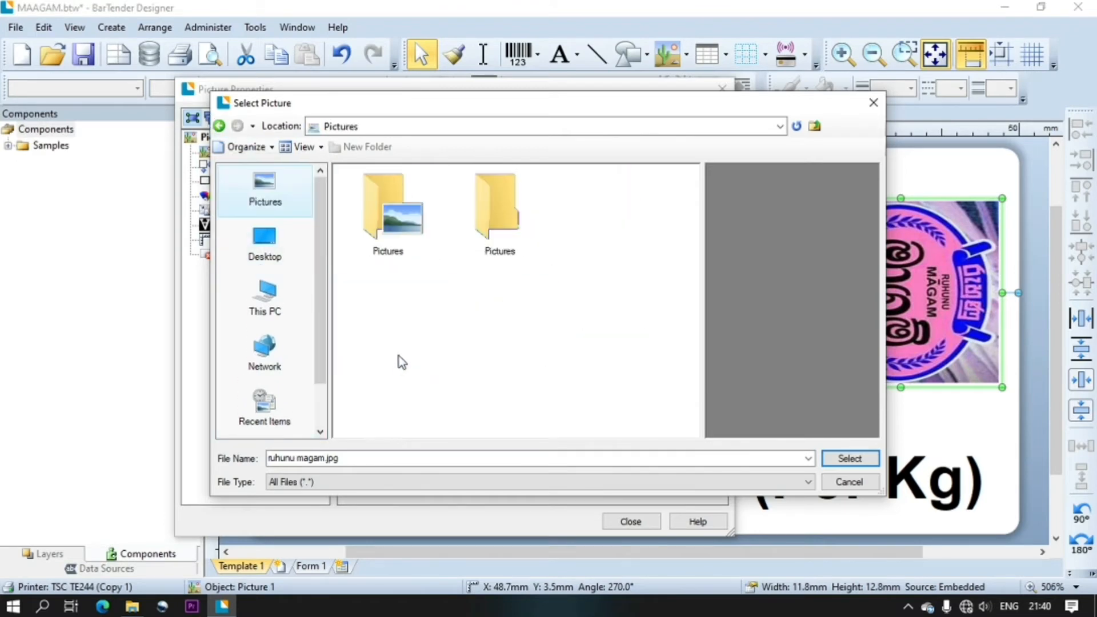
Try to load MAAGAM LOGO.png as the existing picture's embedded image and close its properties
scroll(697, 270, "down", 5)
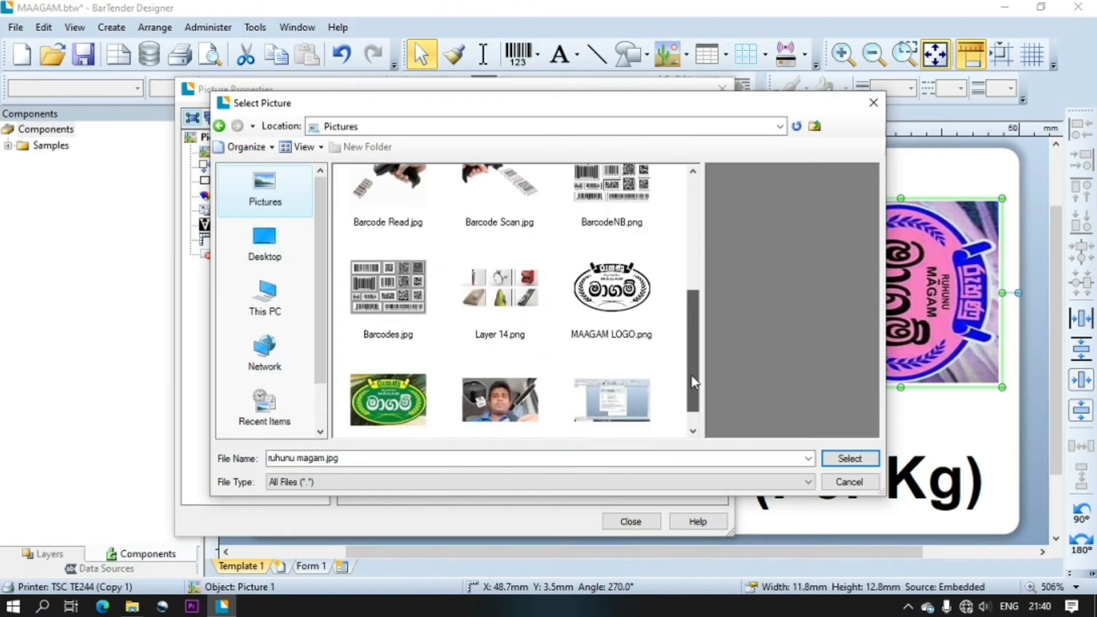
left_click(612, 288)
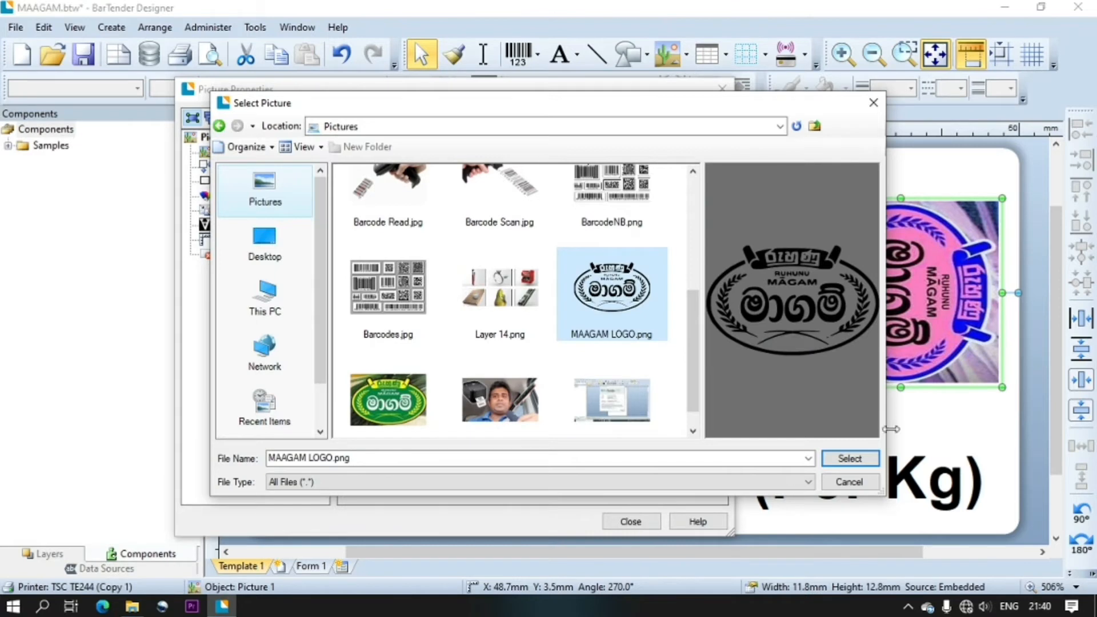
left_click(850, 458)
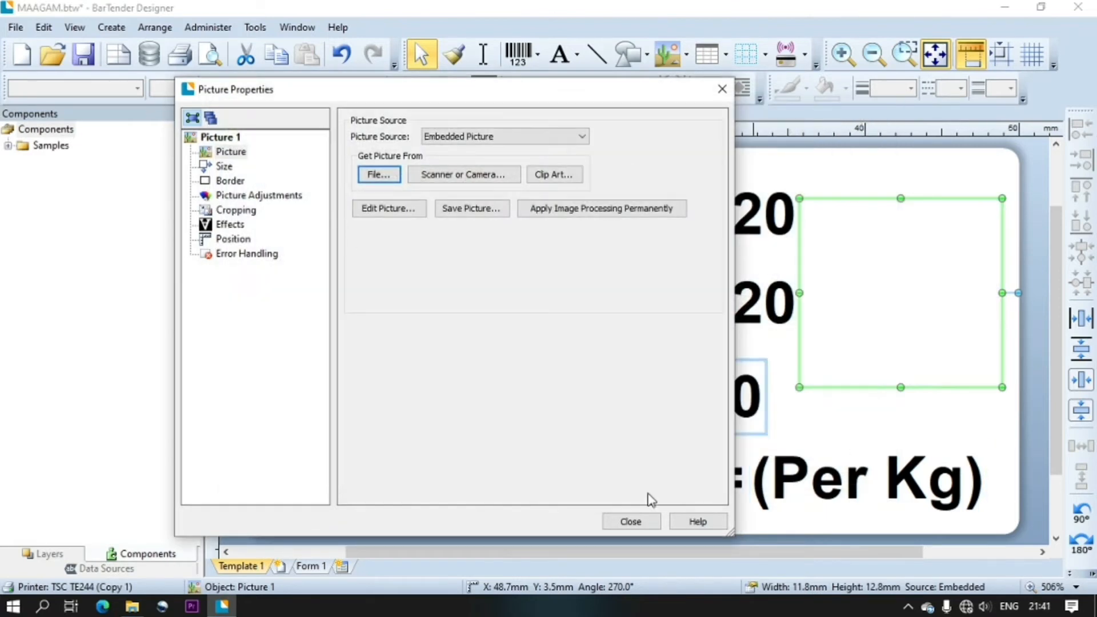
left_click(639, 522)
Delete the old picture object and insert MAAGAM LOGO.png from the Pictures folder over the right part of the label
key("Delete")
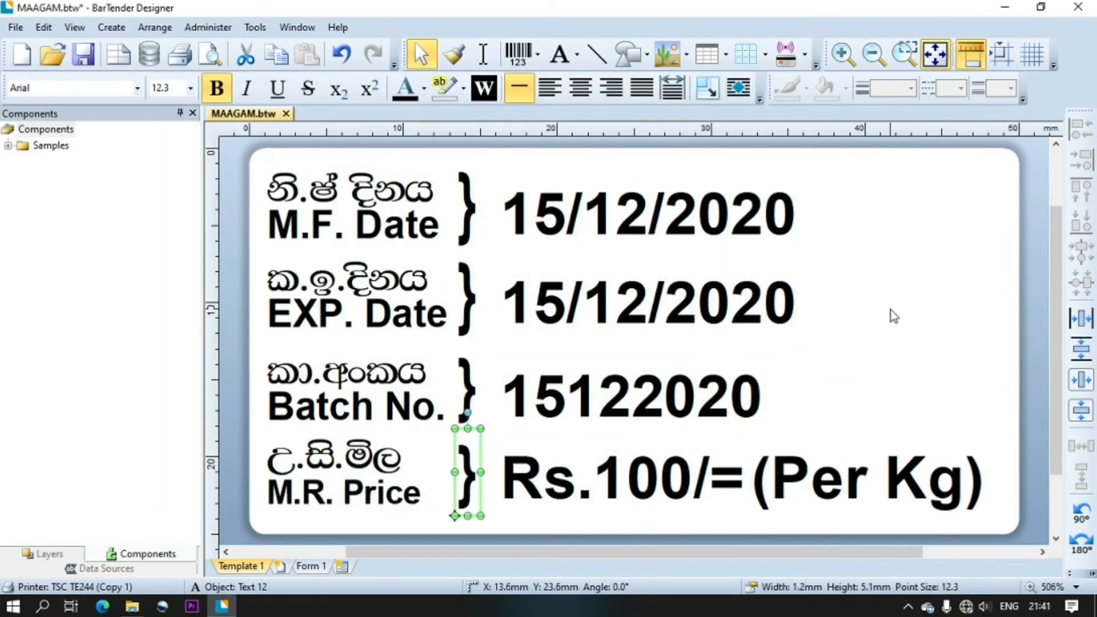
left_click(666, 54)
left_click(700, 92)
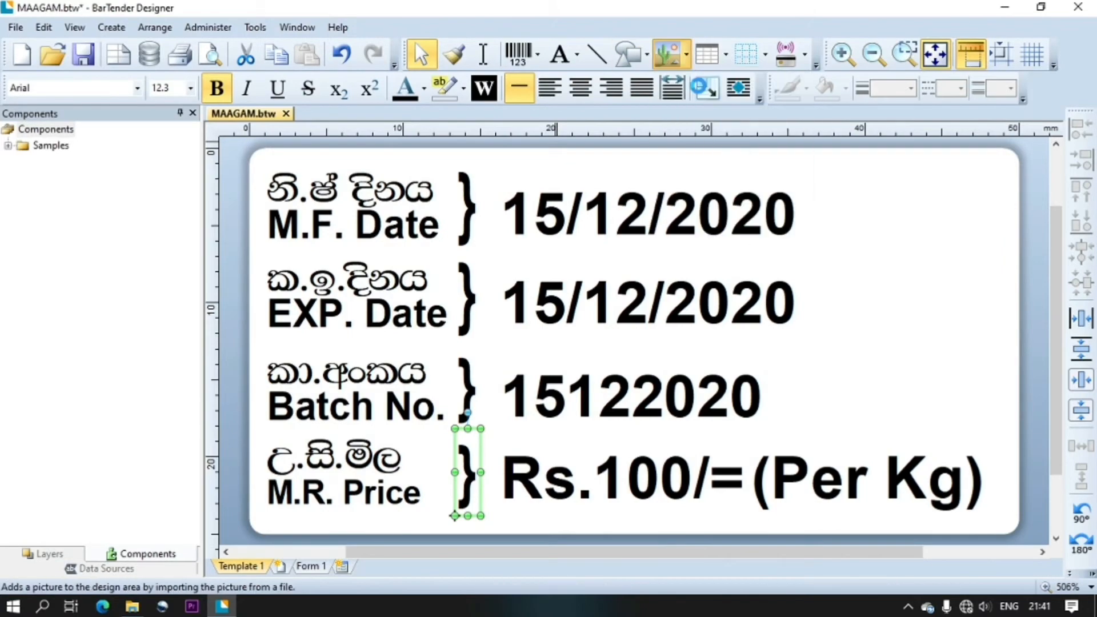
scroll(693, 306, "down", 5)
left_click(612, 343)
left_click(847, 457)
left_click_drag(847, 238, 857, 303)
Rotate the inserted logo in 90° increments to an angle of 270°
left_click(1081, 543)
left_click(1089, 539)
left_click(1088, 518)
left_click(1089, 517)
left_click(1089, 518)
left_click(1088, 518)
left_click(1089, 518)
left_click(1090, 518)
left_click(1090, 518)
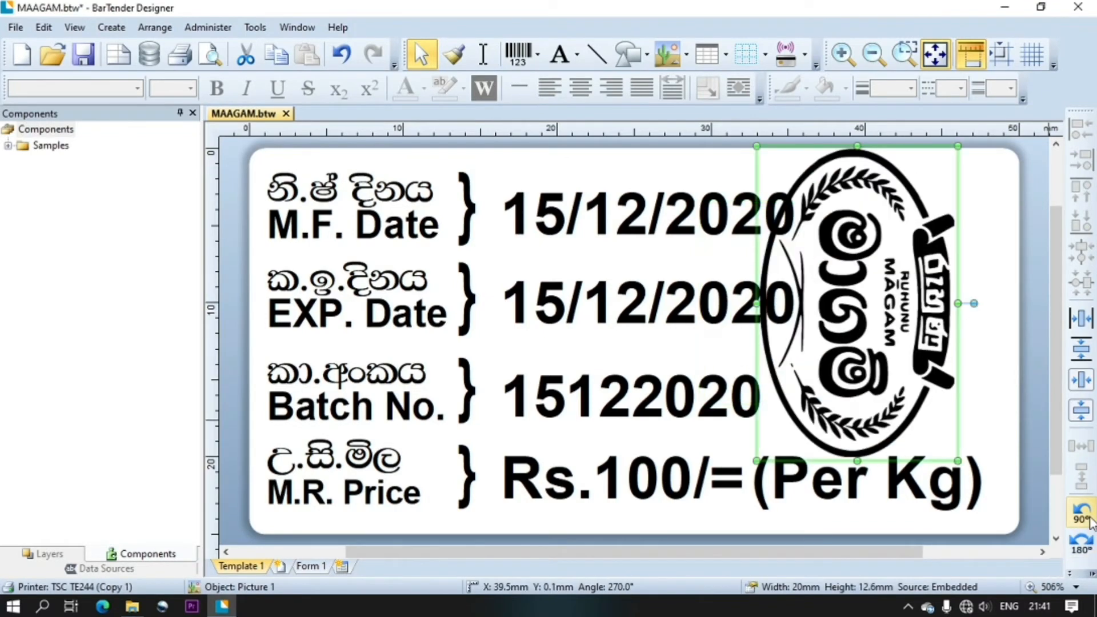
Scale down and position the rotated logo between the dates and the label's right edge, above the price line, and deselect it
left_click_drag(961, 143, 913, 225)
left_click_drag(827, 419, 804, 448)
left_click_drag(814, 189, 799, 171)
left_click_drag(878, 269, 891, 258)
left_click_drag(940, 326, 926, 326)
left_click(1011, 308)
left_click(943, 366)
left_click_drag(973, 438, 993, 448)
left_click(1029, 428)
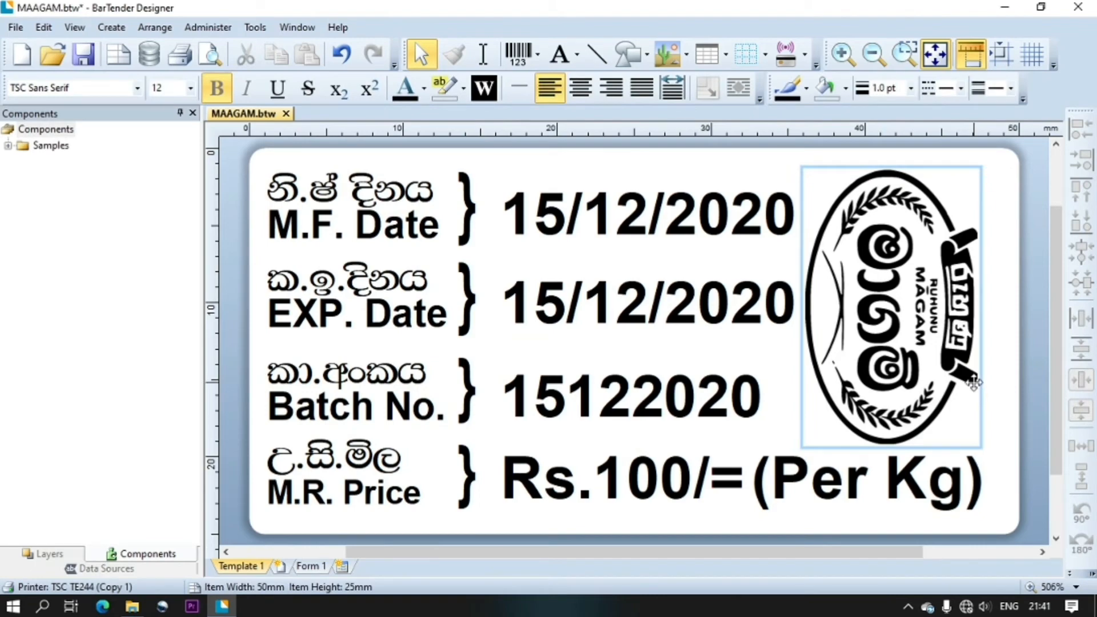
key("ctrl+p")
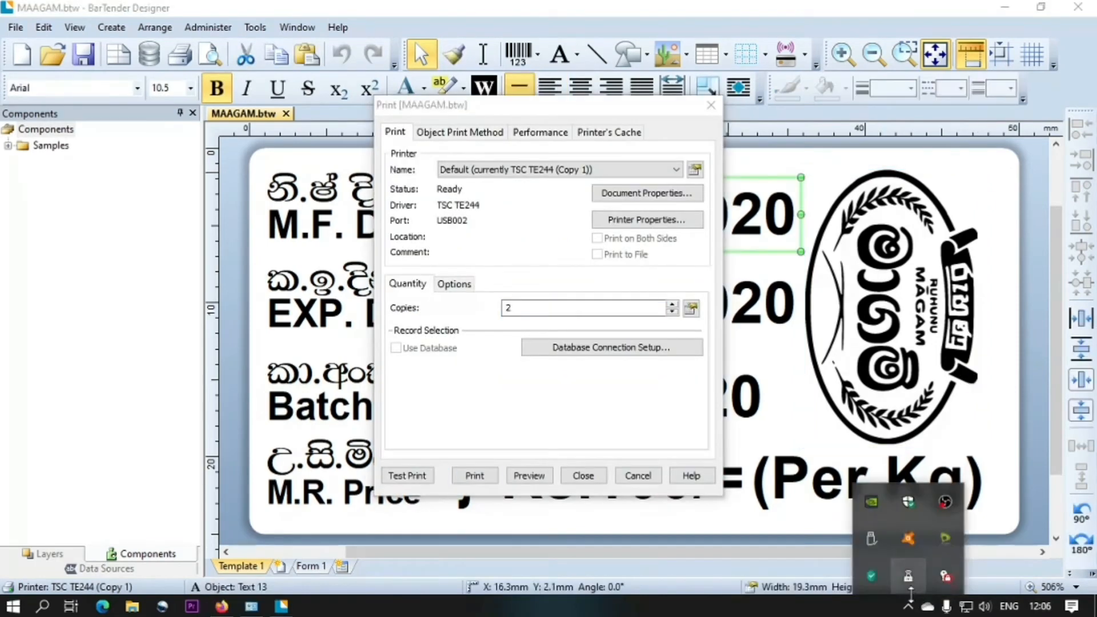
left_click(909, 607)
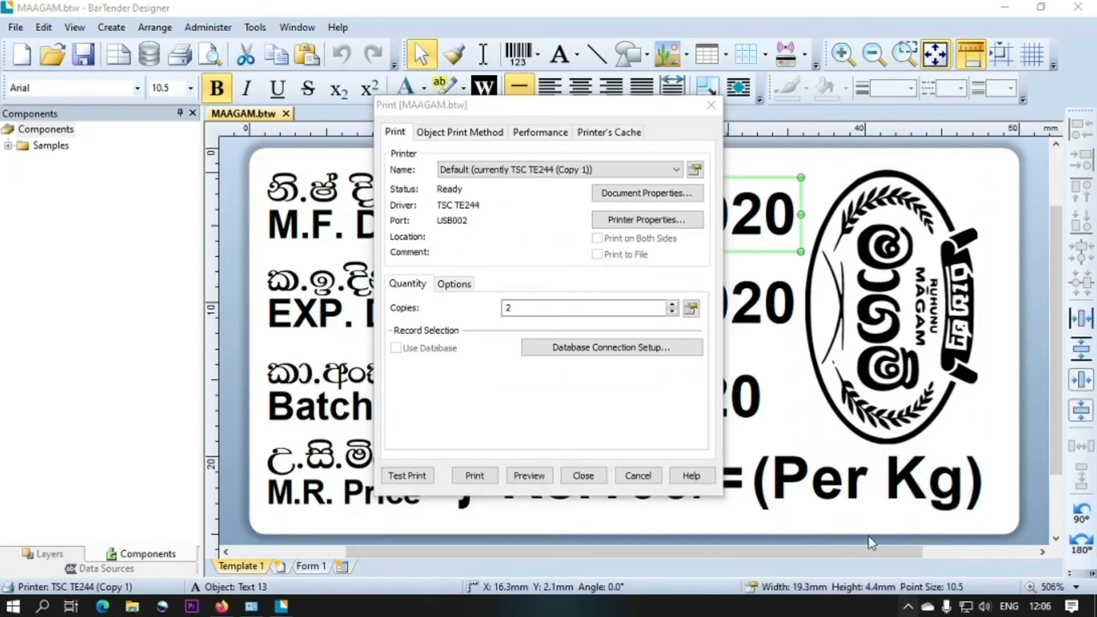
left_click(711, 105)
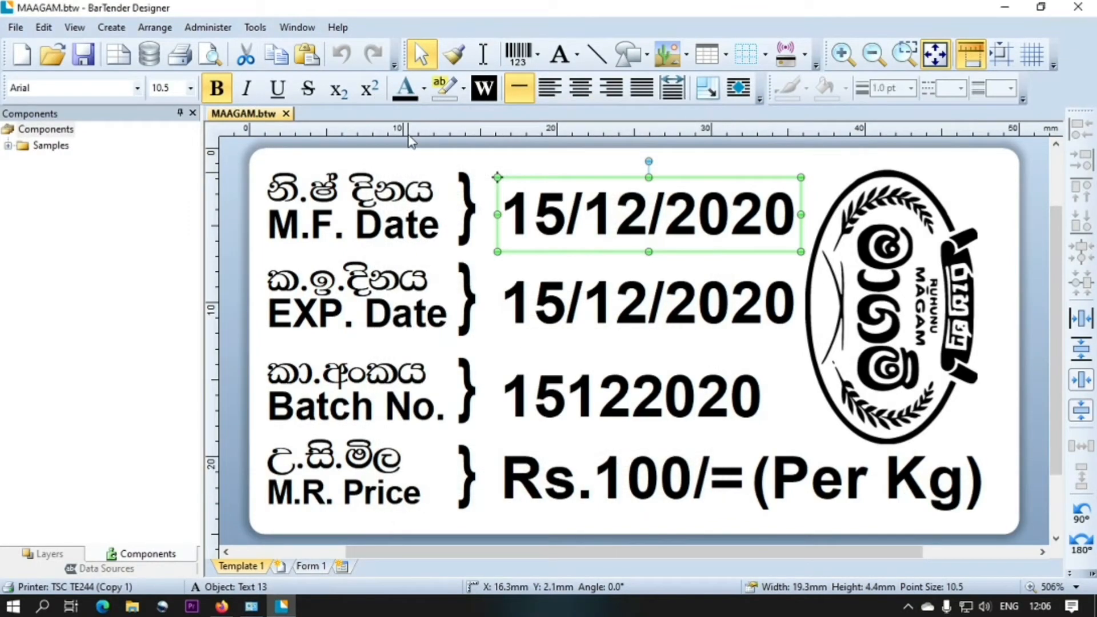
Open the print settings for the label and the TSC TE244 printer's document properties at the page setup
left_click(177, 55)
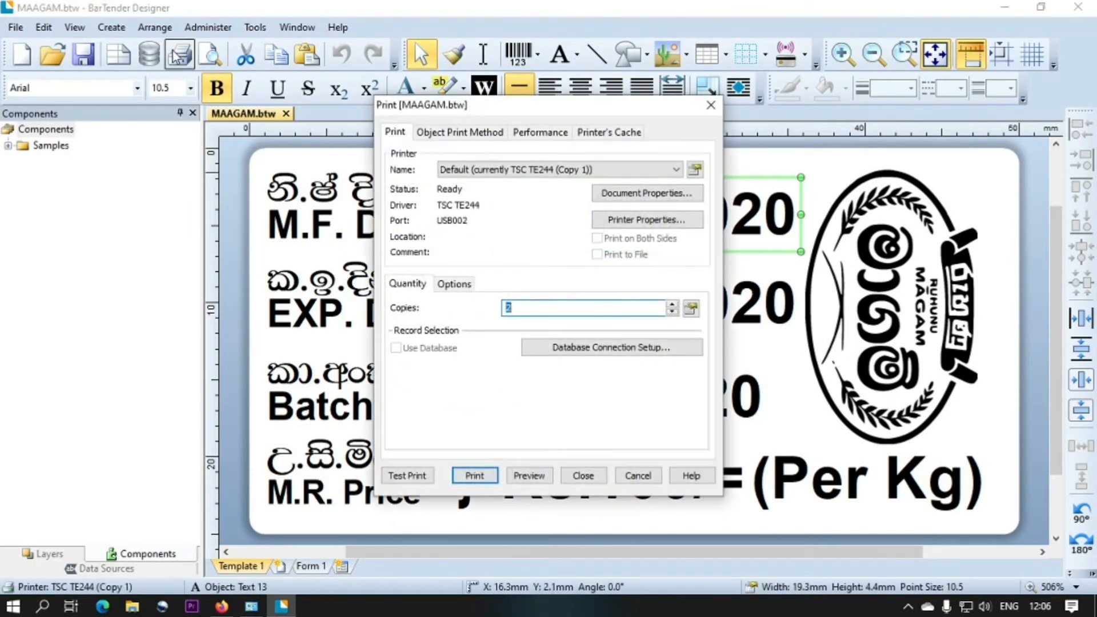
left_click(634, 195)
left_click(495, 232)
left_click(493, 235)
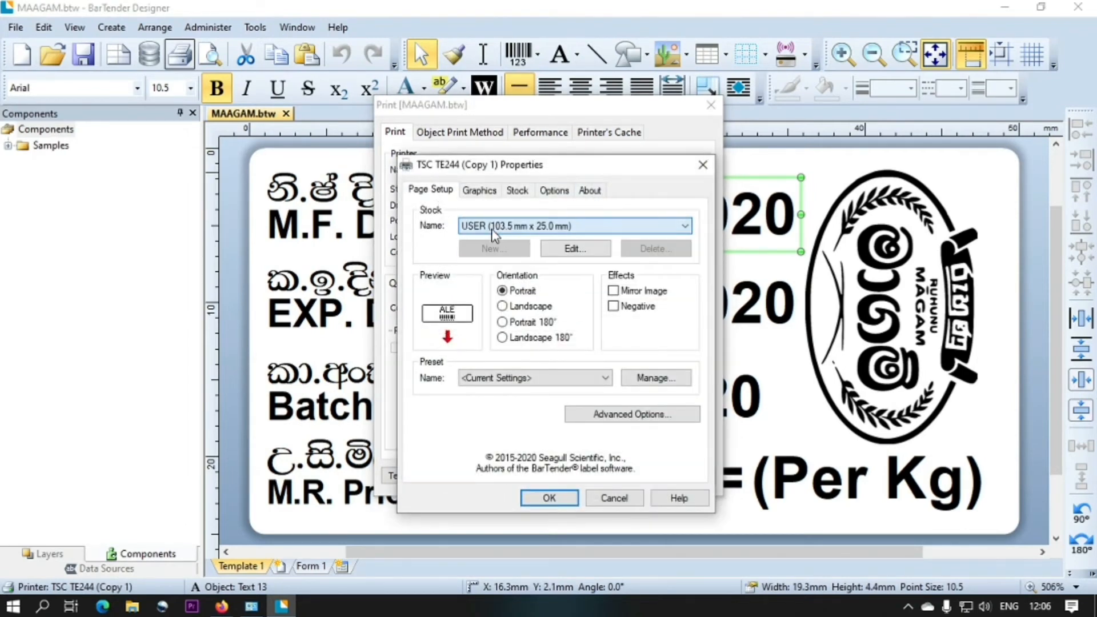
Try the New Stock (106.0 mm x 25.0 mm) definition, inspect its dimensions and switch back to the USER stock
left_click(553, 228)
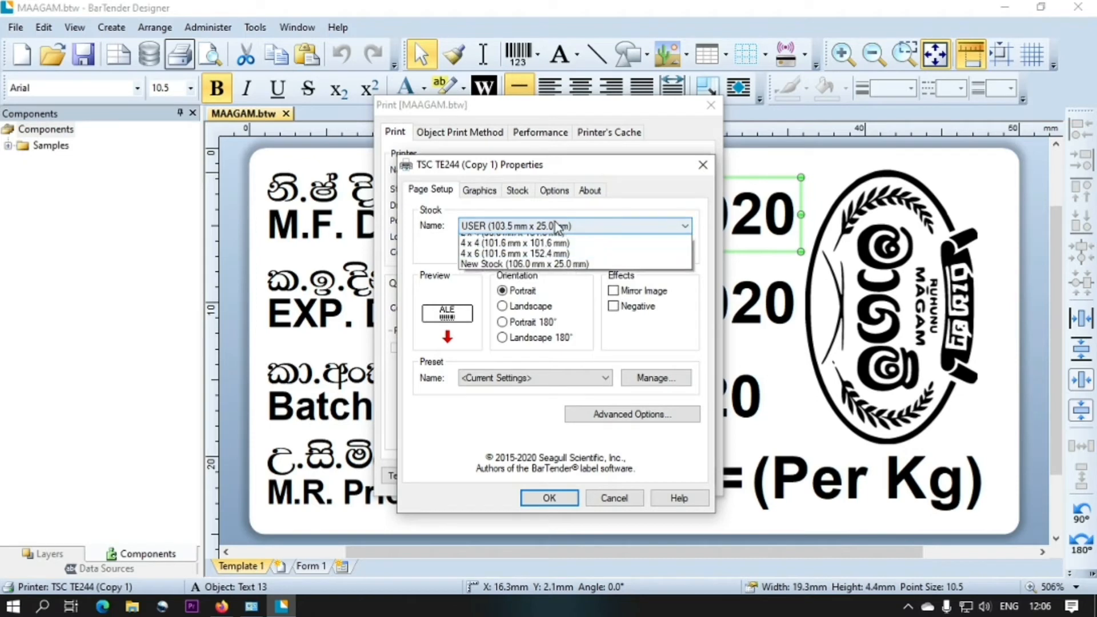
left_click(543, 284)
left_click(573, 250)
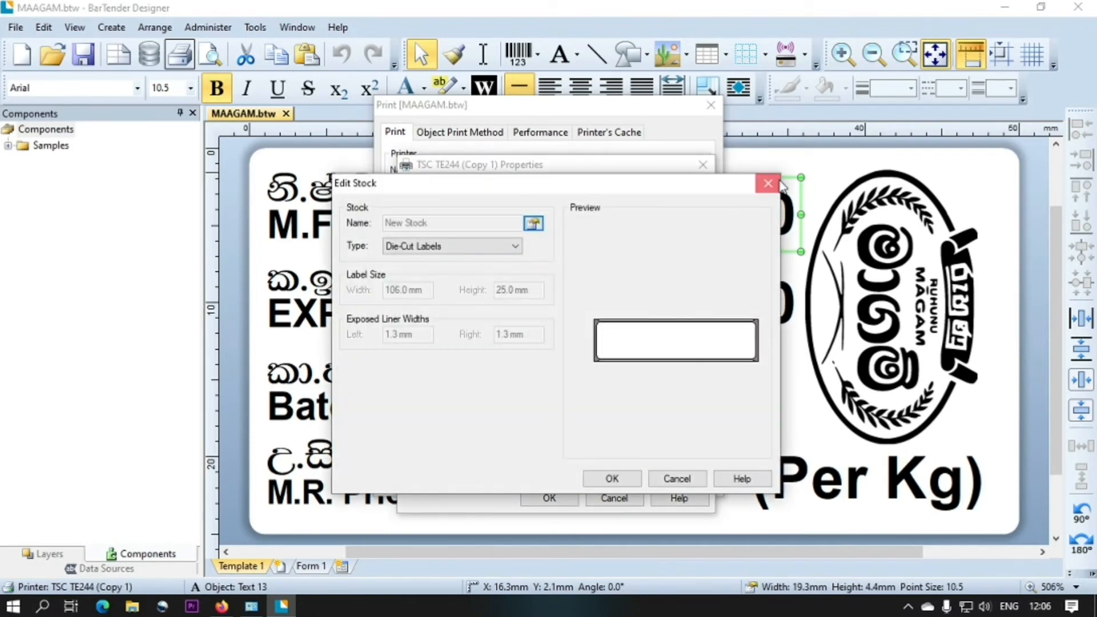
left_click(768, 183)
left_click(568, 228)
left_click(549, 237)
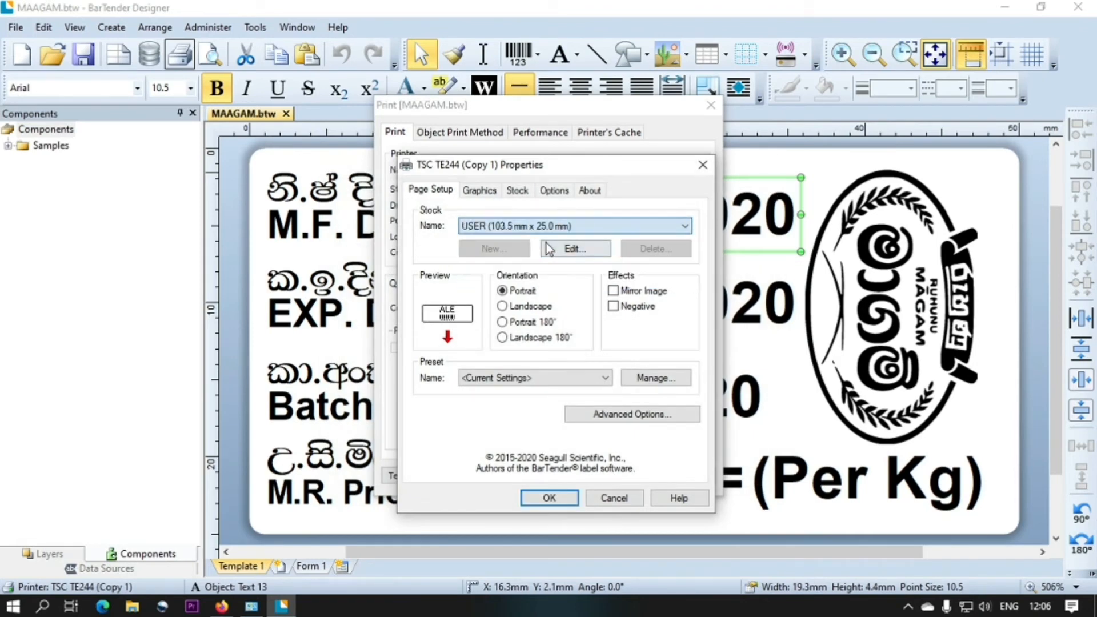
Edit the USER stock to a 106 × 25 mm label size with 1.5 mm exposed liner widths left and right
left_click(569, 250)
left_click_drag(434, 291, 373, 291)
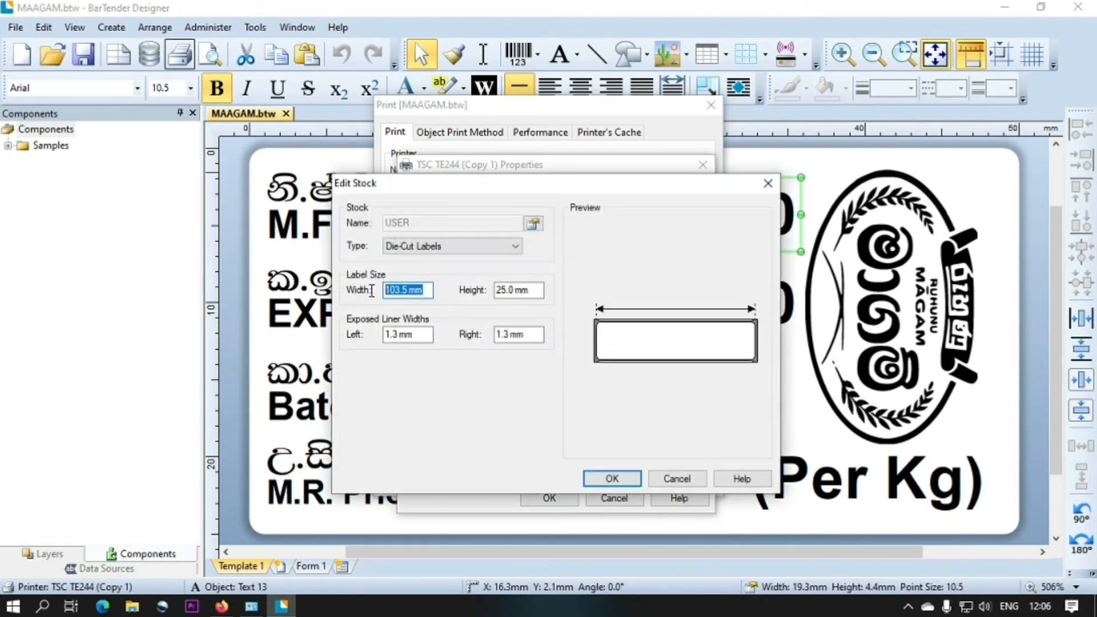
type("106")
key("Tab")
type("25")
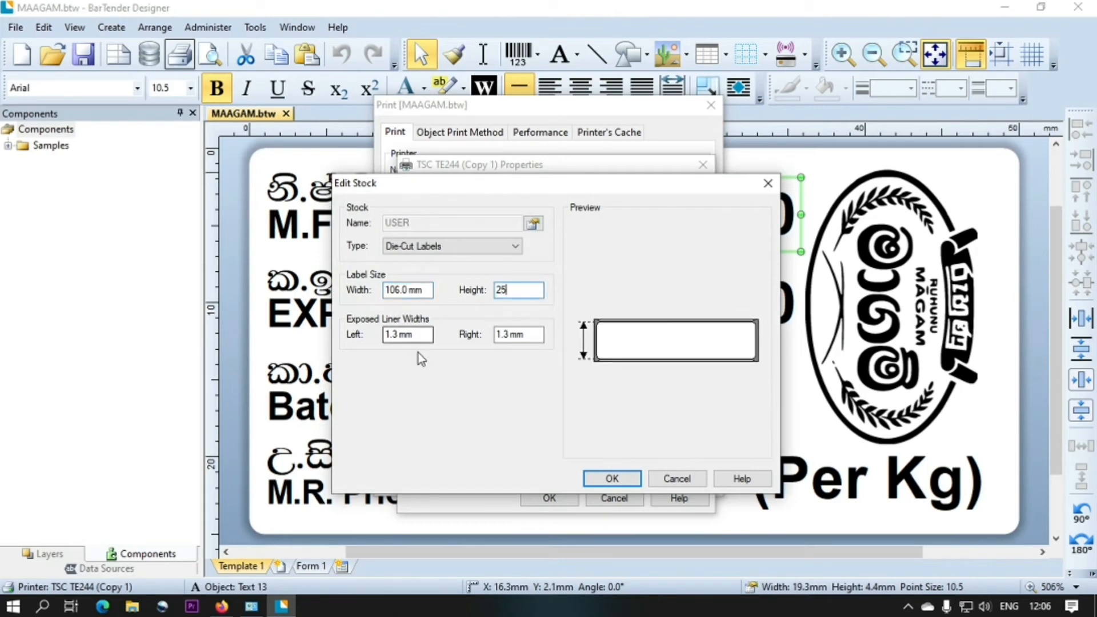
left_click_drag(419, 336, 365, 331)
type("1.5")
key("Tab")
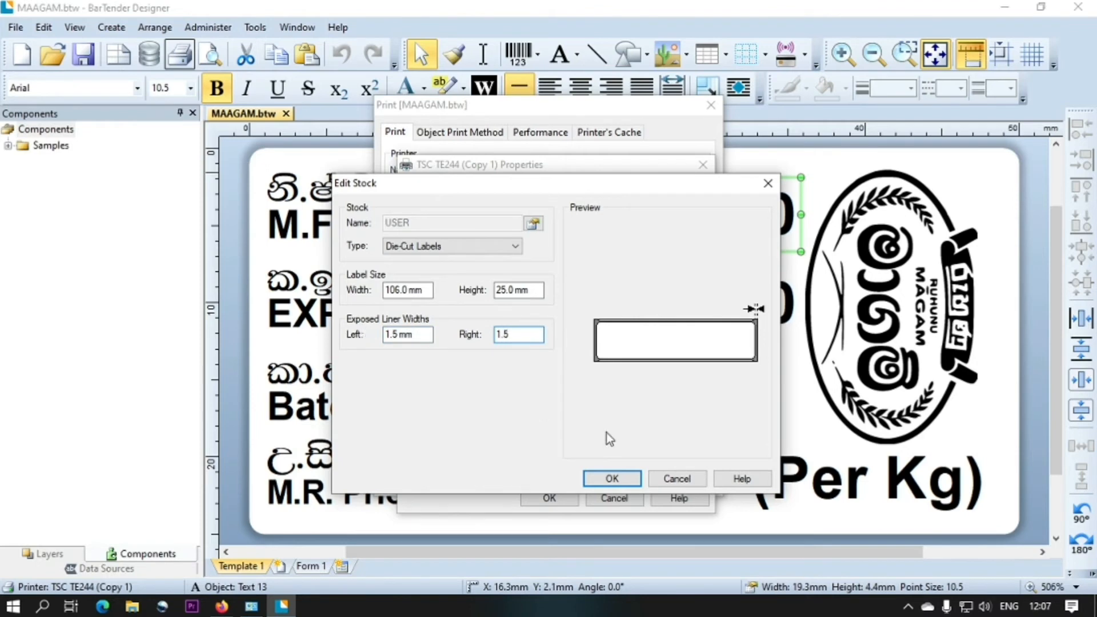
left_click(611, 478)
Set dithering to None and configure the media as Thermal Transfer, Labels With Gaps, with a 2.8 mm gap height
left_click(487, 193)
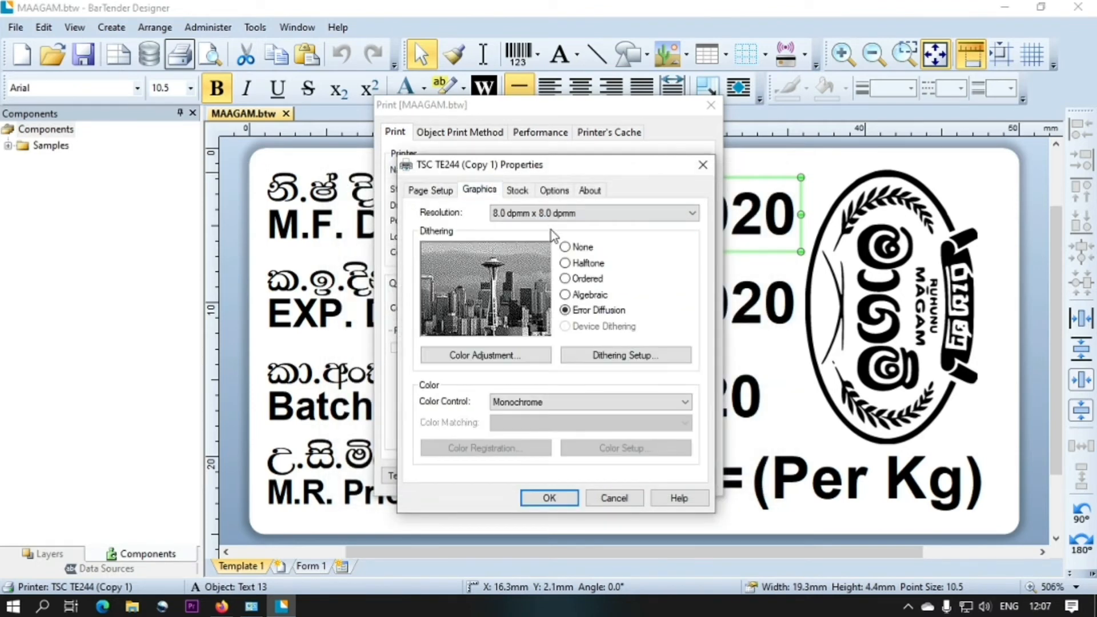
left_click(566, 248)
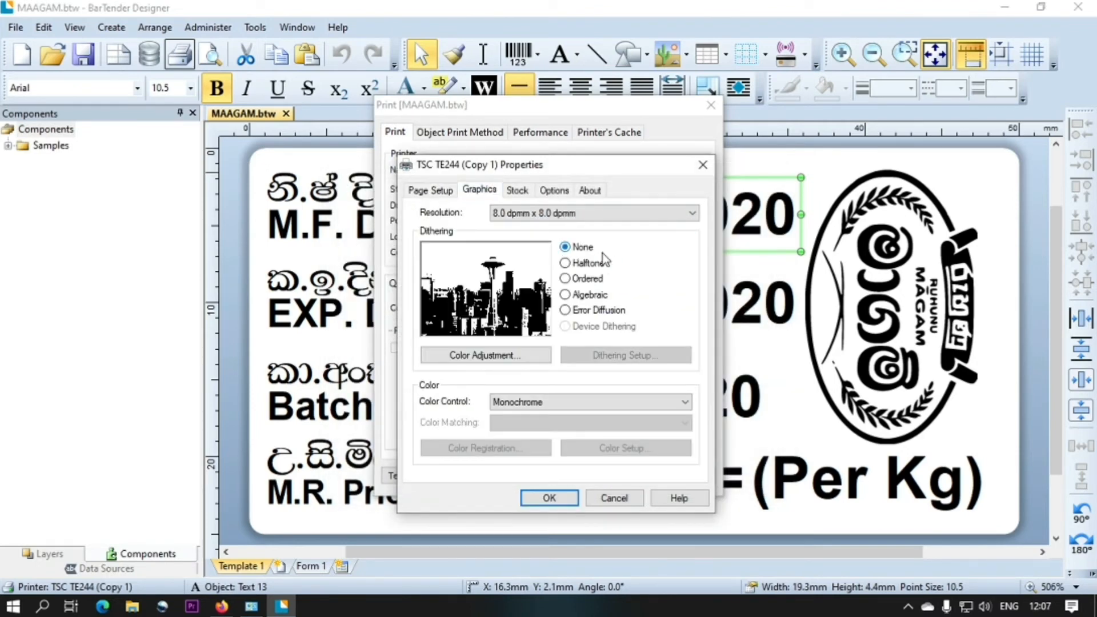
left_click(518, 191)
left_click(553, 227)
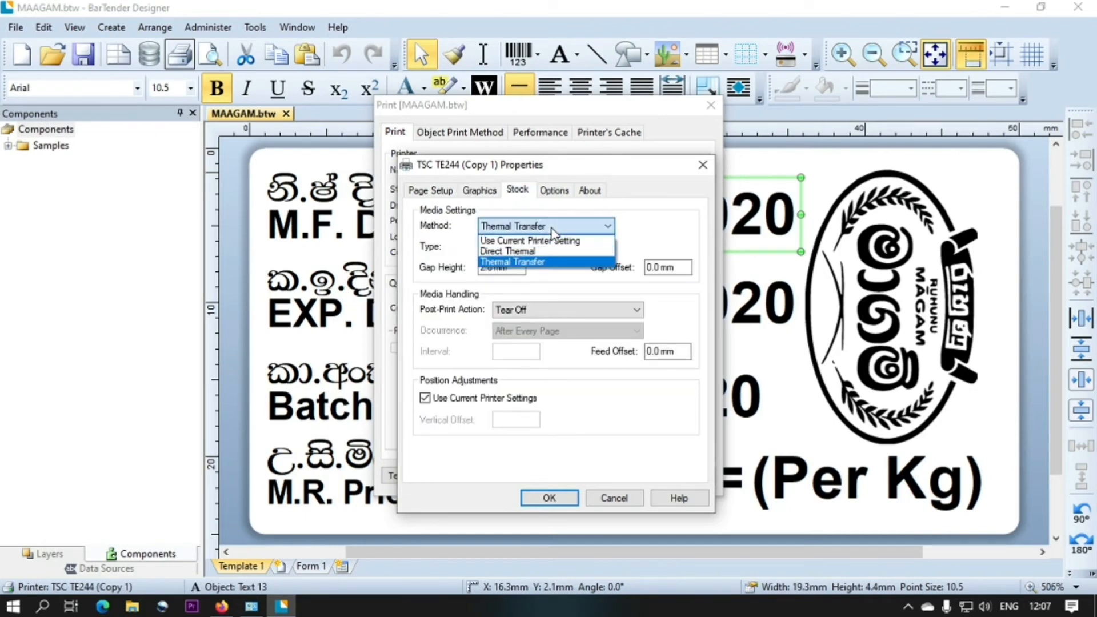
left_click(552, 228)
left_click(549, 249)
left_click(547, 251)
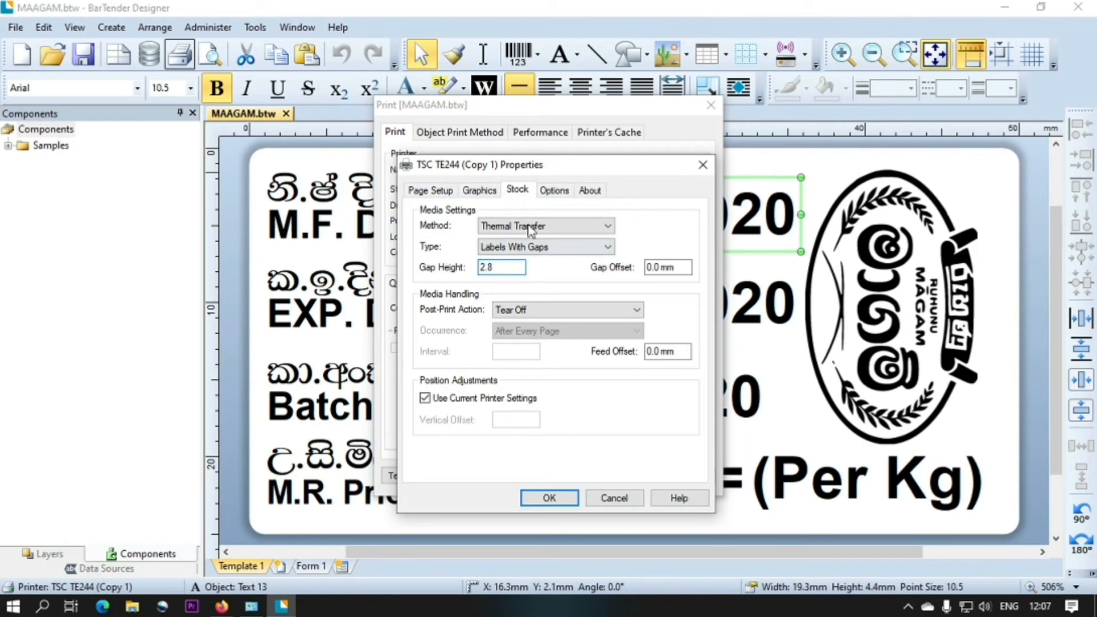
Choose the print speed in the printer options and apply the document properties
left_click(554, 191)
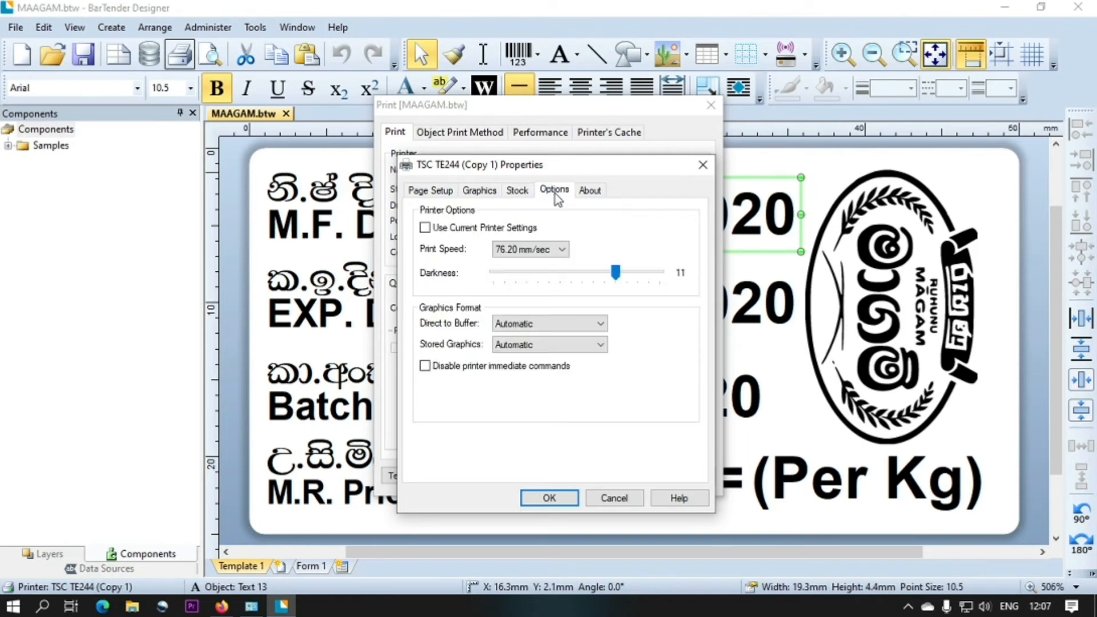
left_click(543, 250)
left_click(538, 276)
left_click(549, 498)
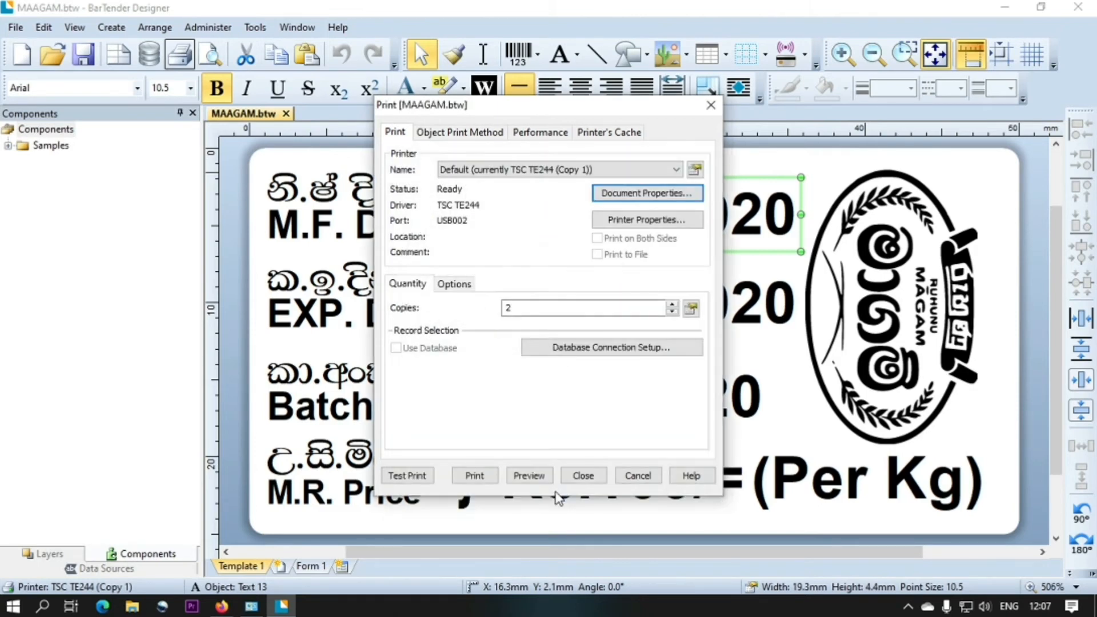